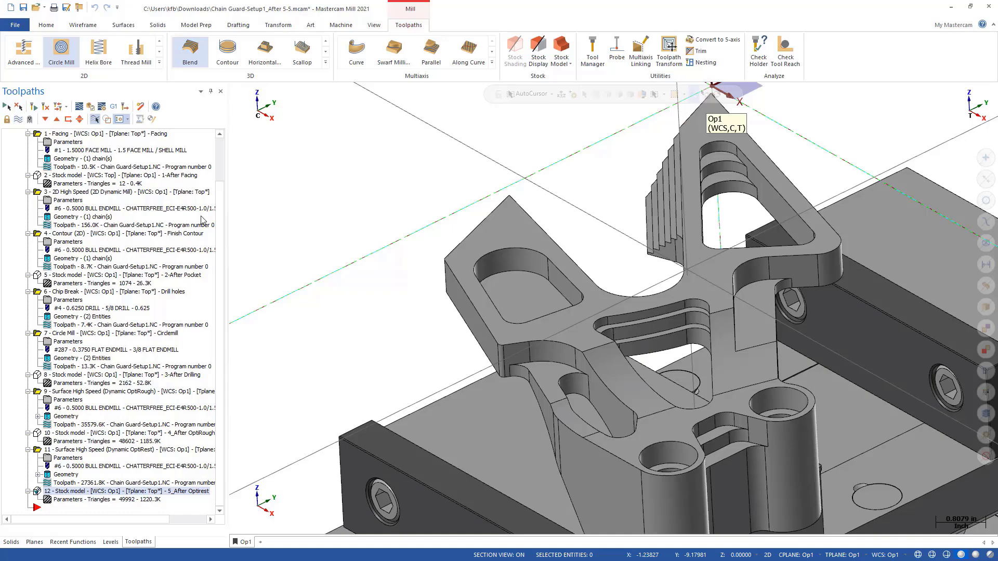
- Start a Hybrid surface high-speed toolpath and pick the L-shaped curved face beside the stepped pocket as machining geometry
middle_drag(397, 316, 421, 316)
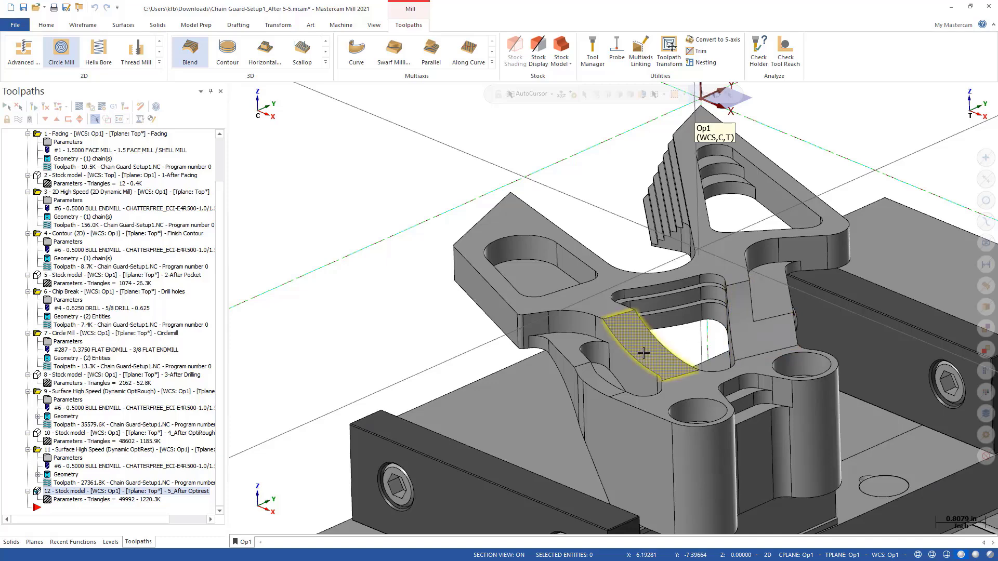
click(325, 62)
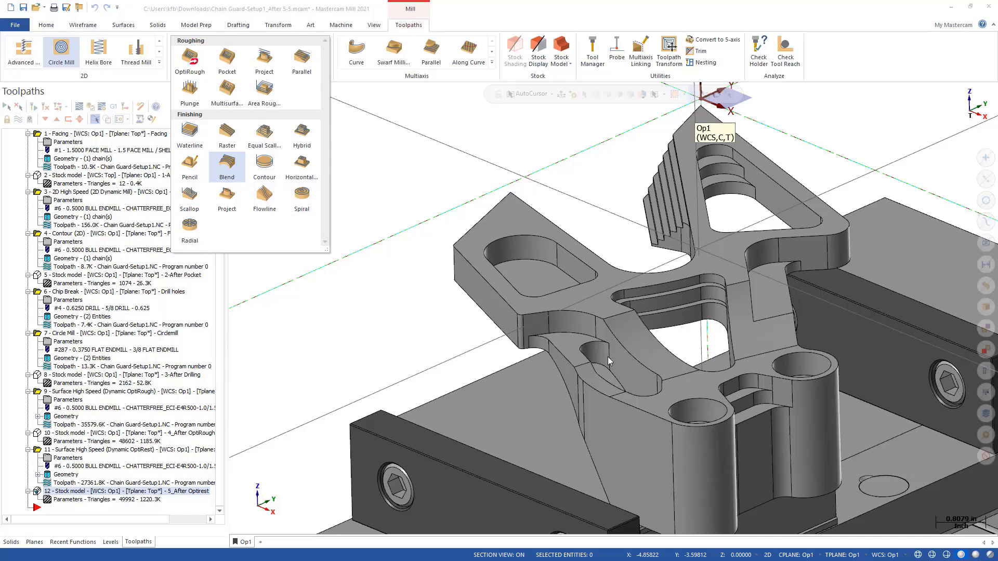
middle_drag(607, 357, 683, 352)
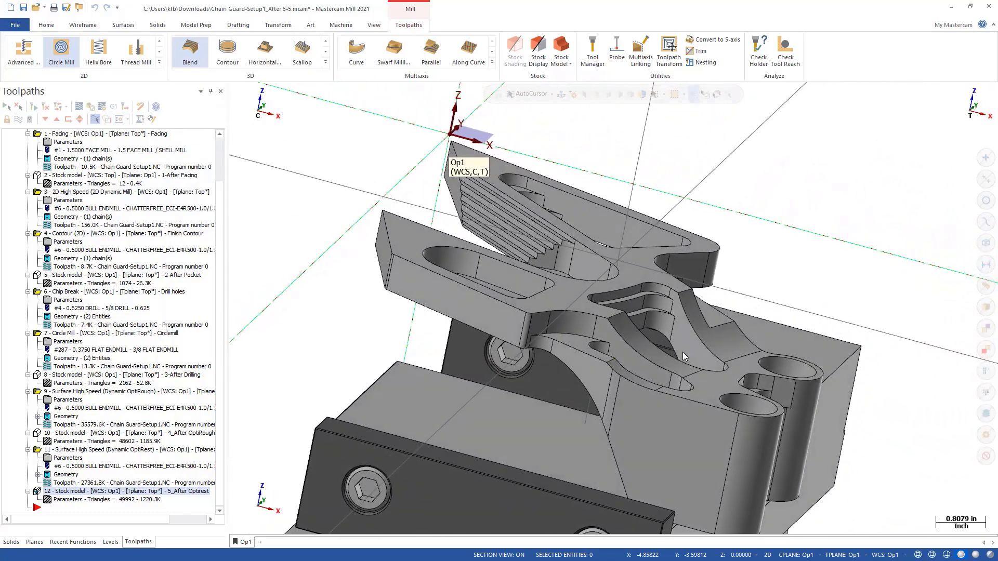
scroll(722, 344, up, 2)
scroll(723, 343, up, 4)
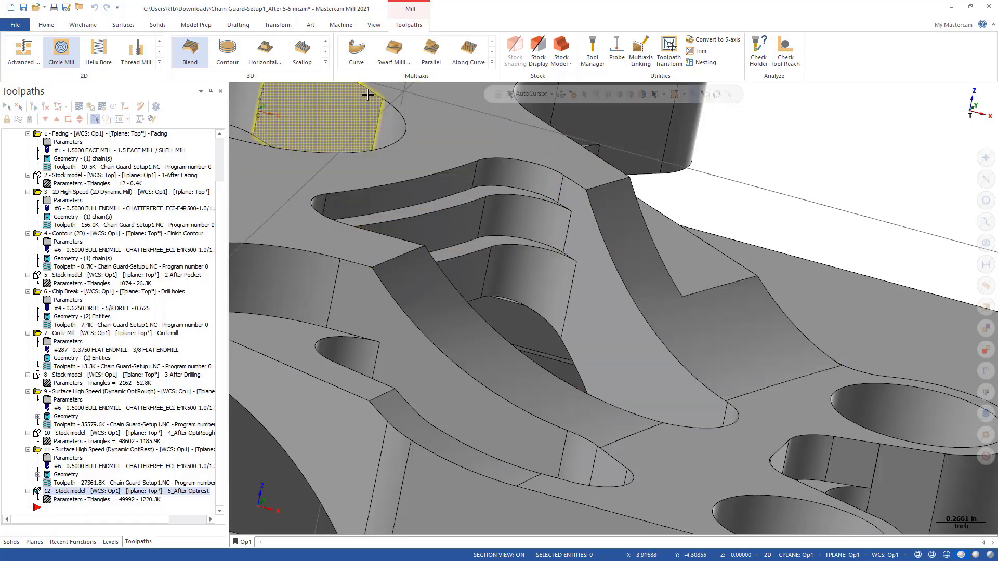
click(326, 62)
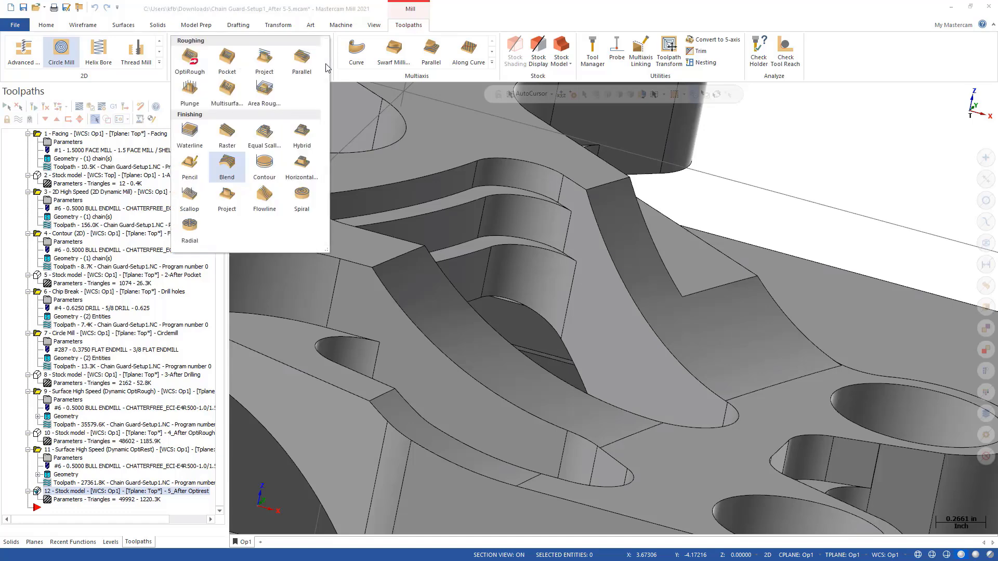
click(302, 136)
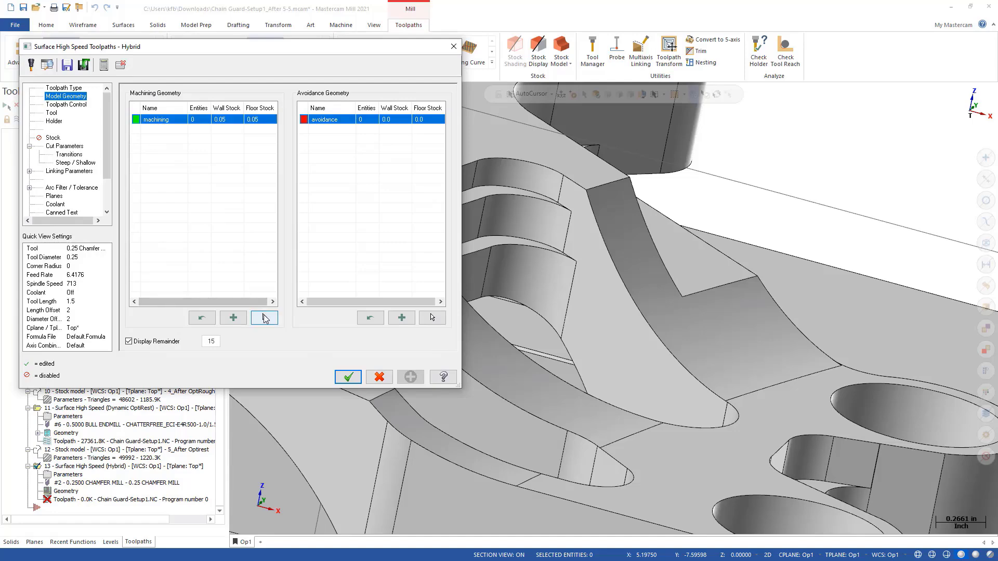
click(264, 318)
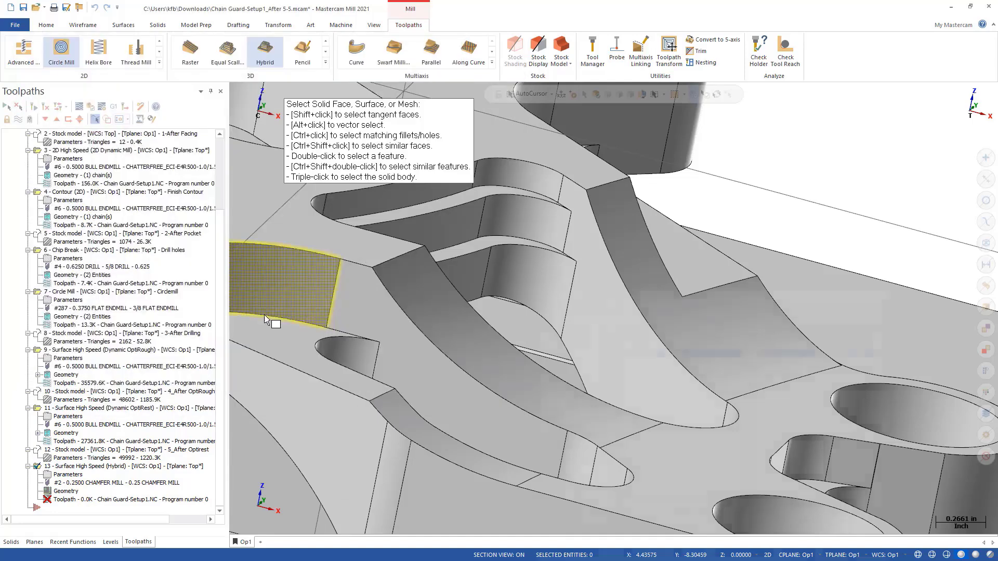
click(703, 337)
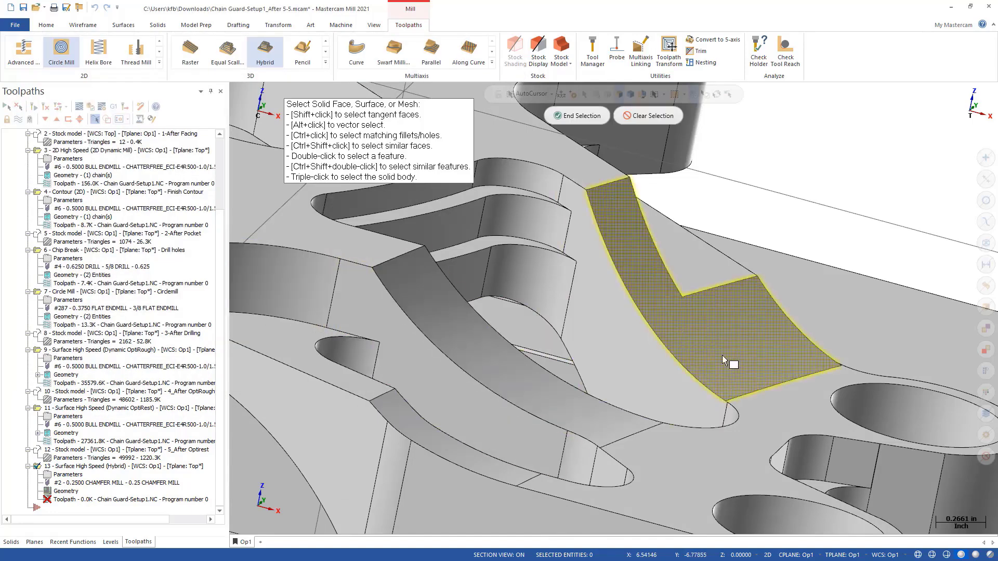
click(574, 116)
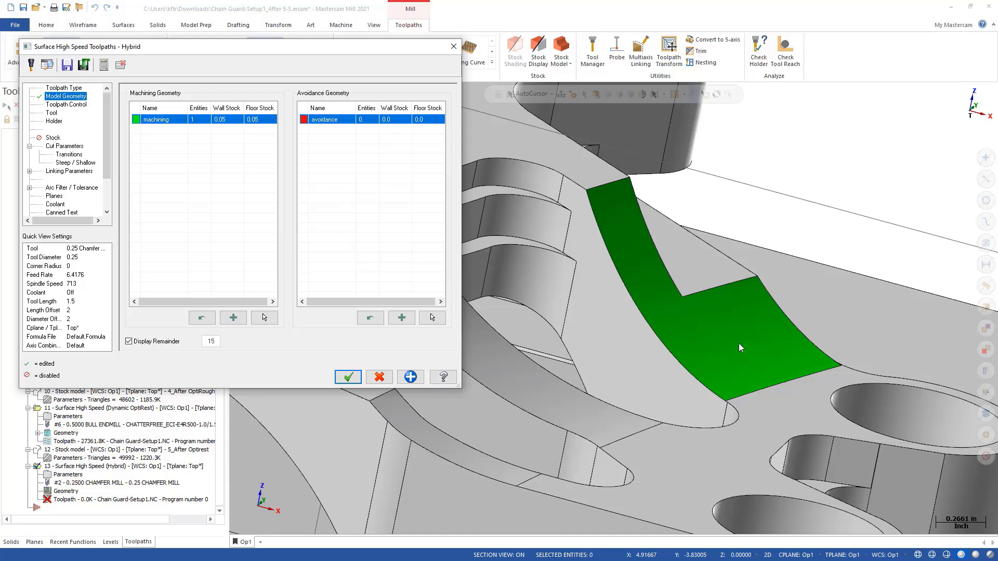
- Define the containment boundary from the edge loop of the L-shaped curved face
click(70, 106)
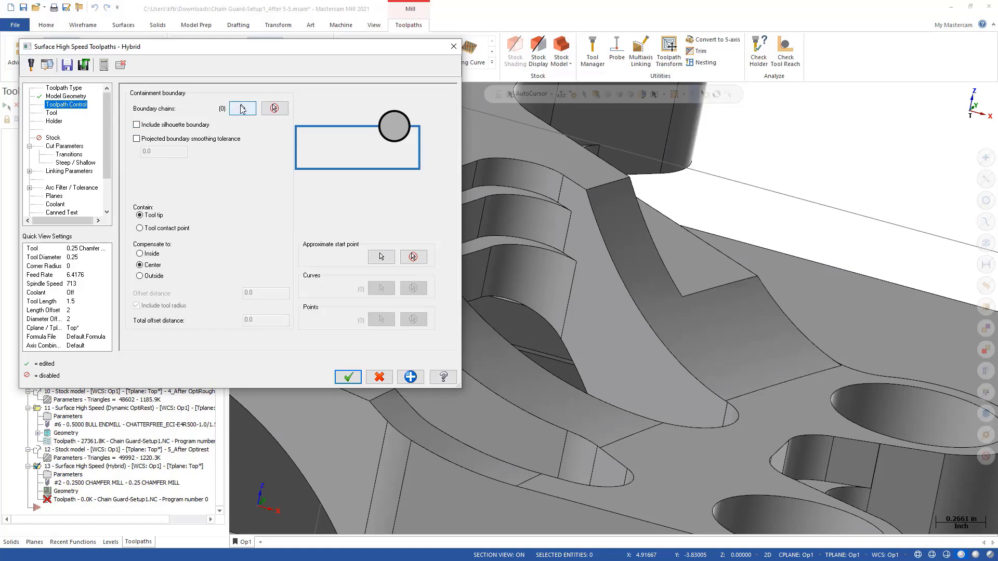
click(242, 108)
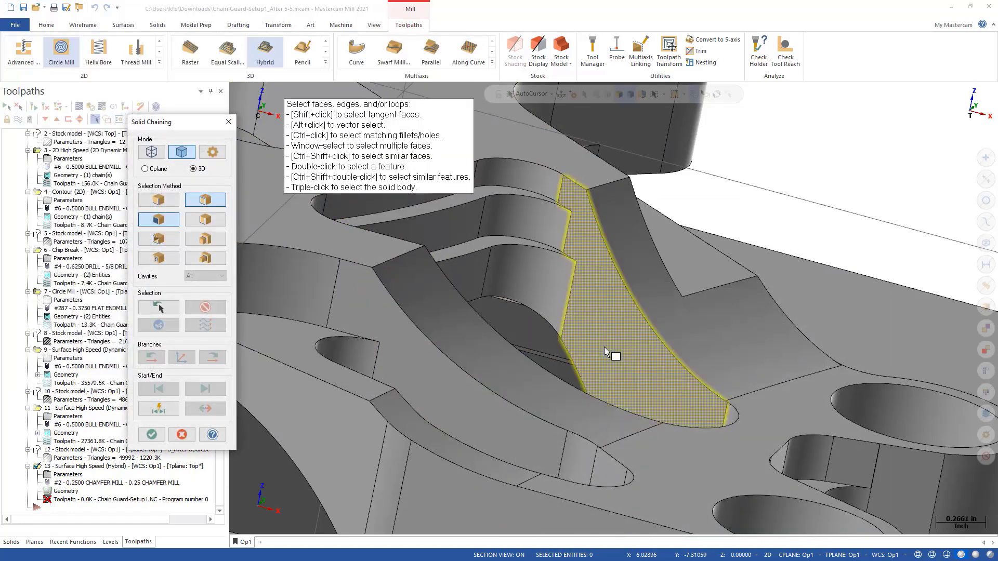
click(701, 384)
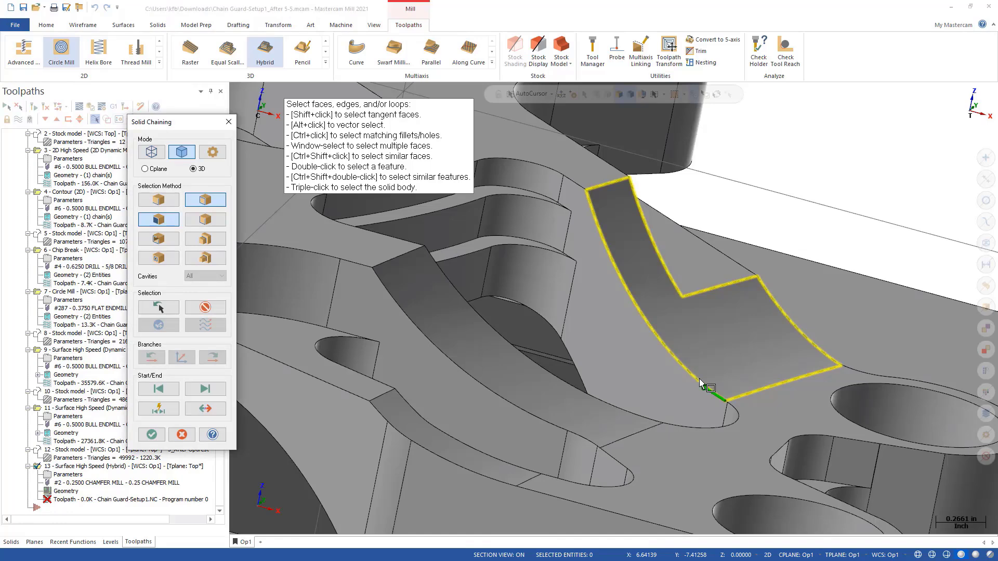
click(150, 435)
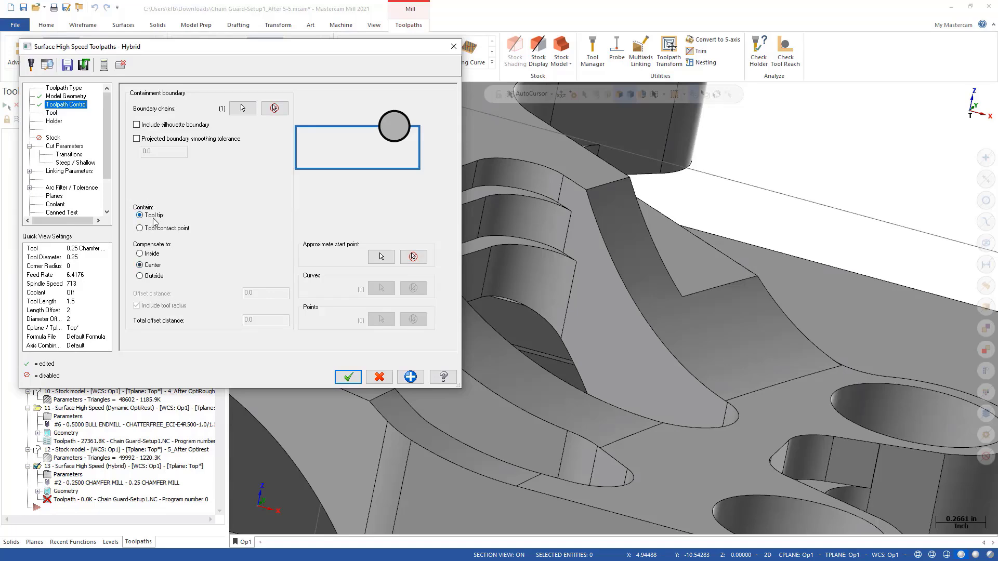
- Assign tool 11, the 0.375 Spherical / Ball-Nosed Endmill, and enter the comment "Hybrid"
click(52, 113)
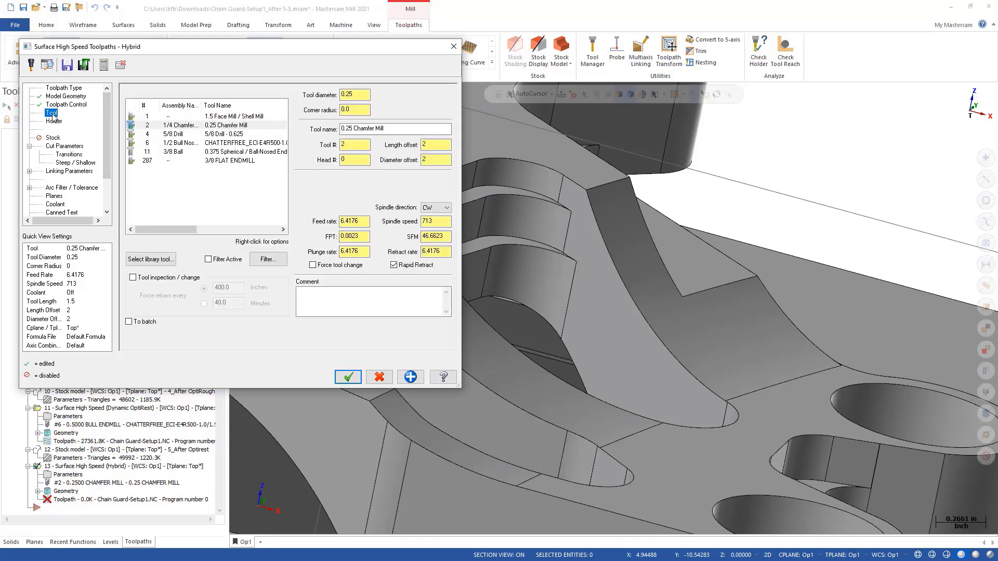
click(182, 152)
click(331, 312)
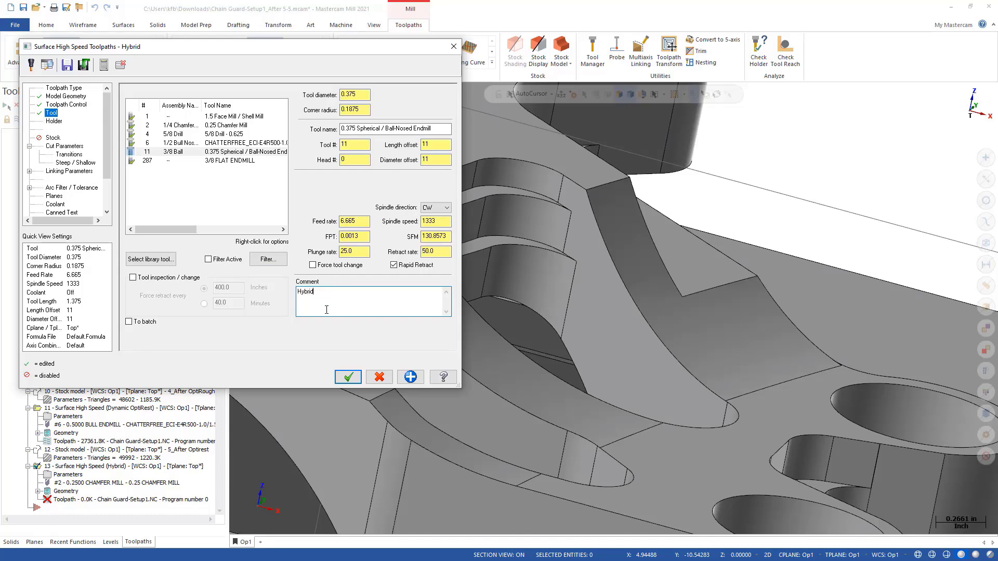
- Set the limiting angle to 45 in the cut parameters and generate the Hybrid toolpath
click(59, 147)
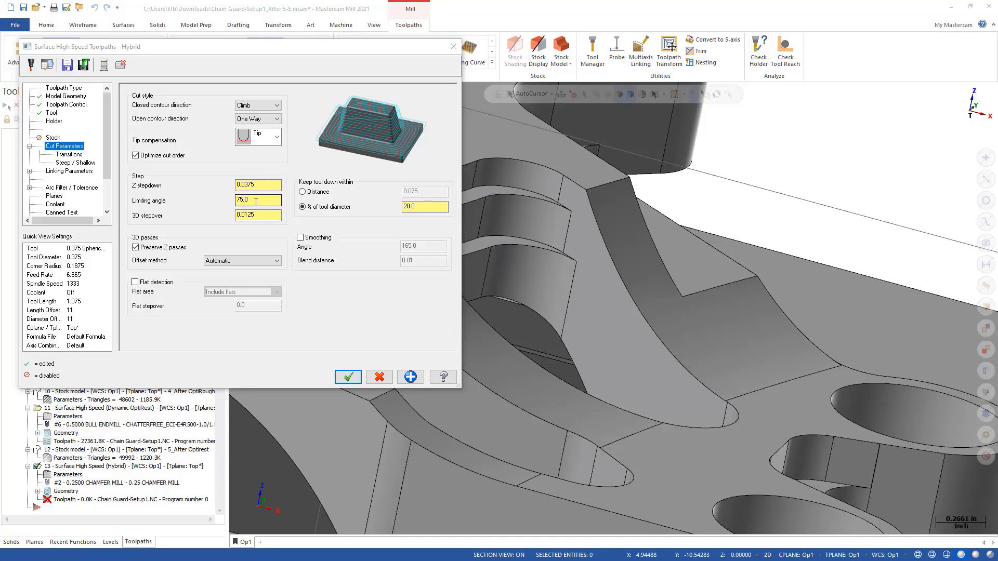
drag(256, 202, 202, 207)
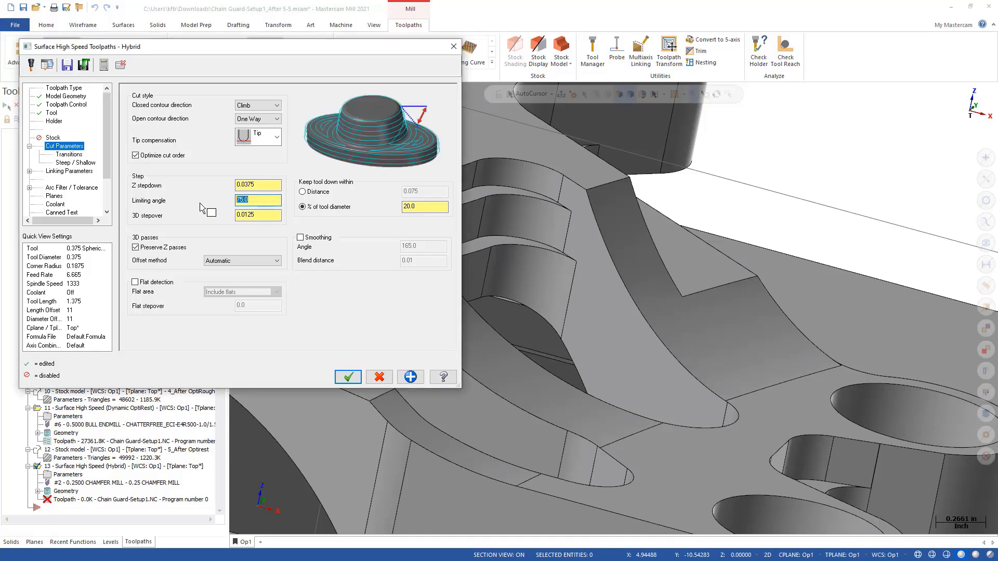
text(45)
click(348, 376)
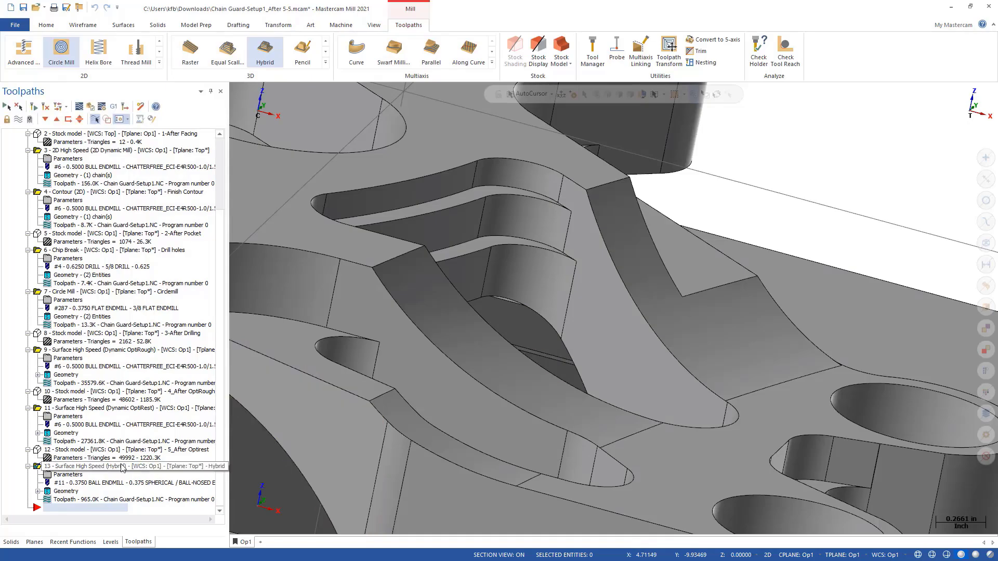
- Change the Hybrid operation's open contour direction to Zigzag and regenerate its toolpath
click(89, 469)
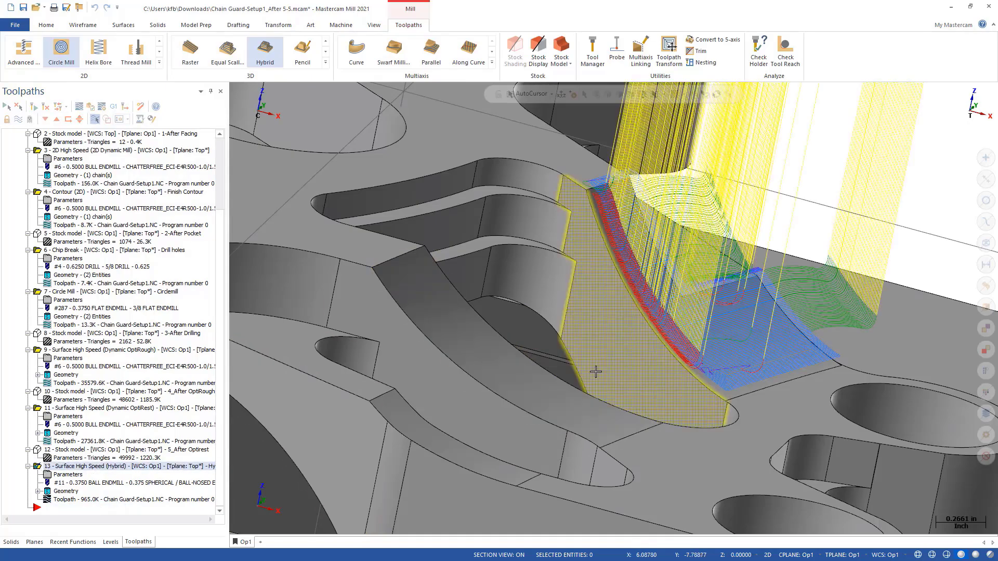
mouse_move(697, 364)
middle_down()
mouse_move(535, 347)
mouse_move(717, 337)
middle_up()
scroll(717, 337, up, 3)
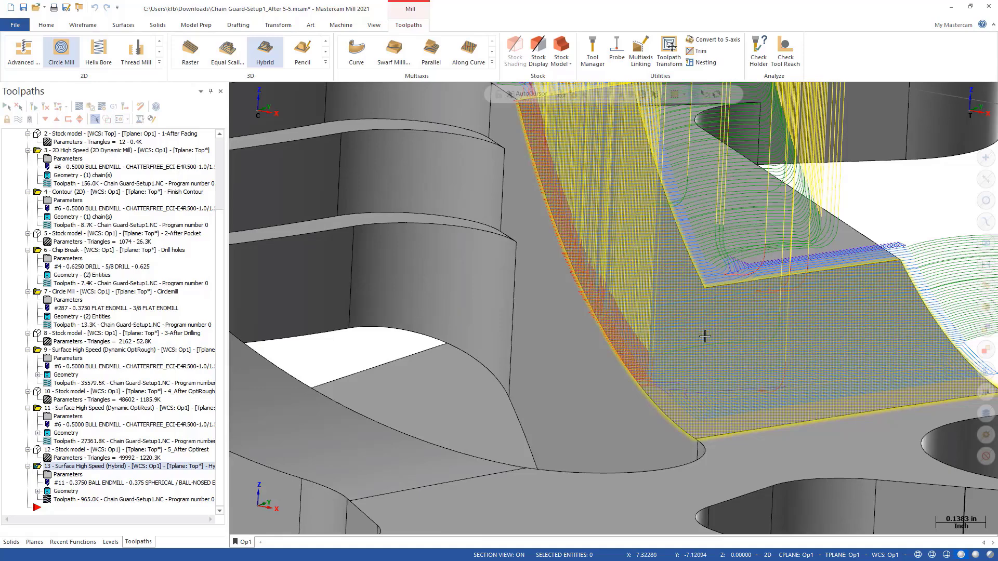
click(67, 475)
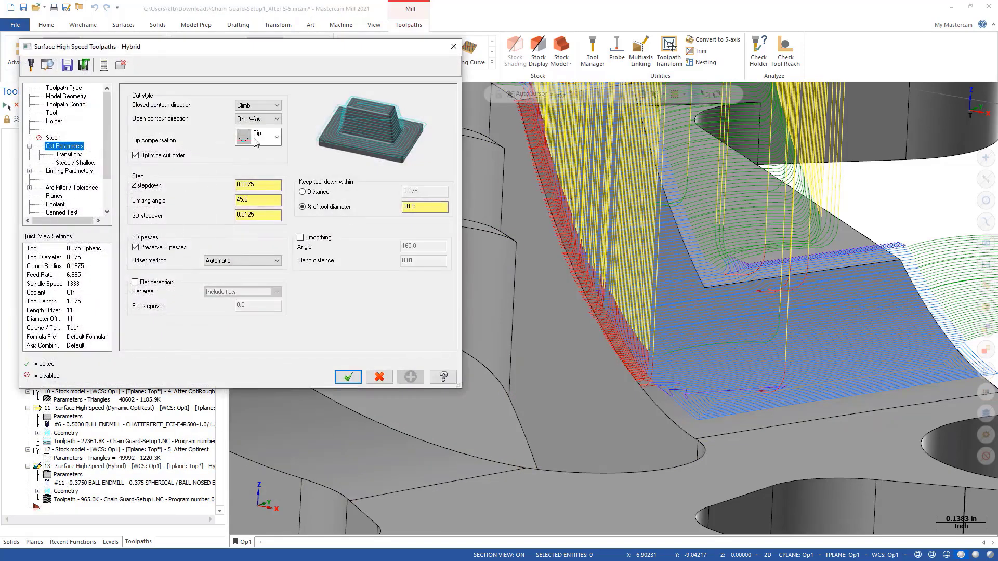
click(262, 106)
click(261, 114)
click(258, 119)
click(260, 136)
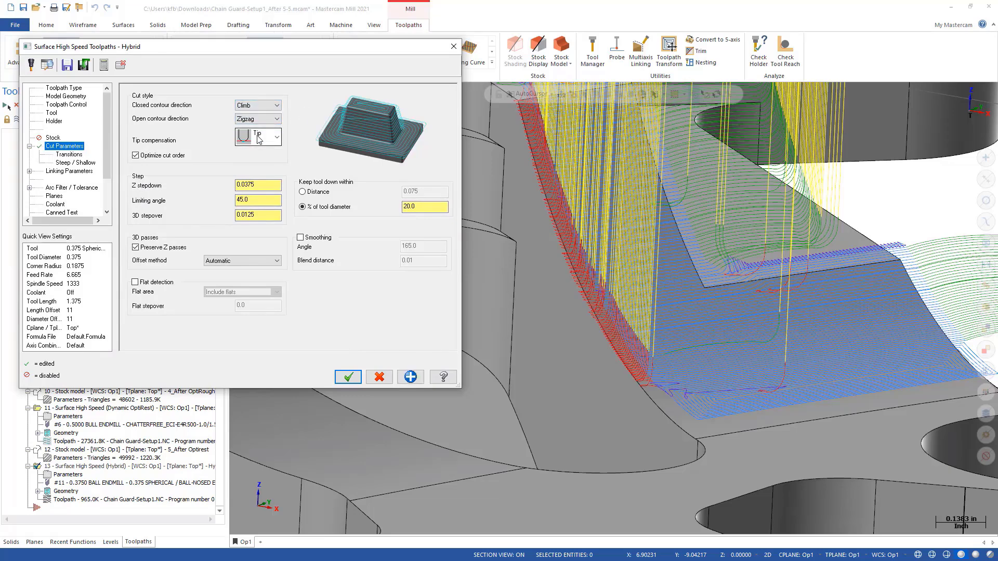
double_click(247, 186)
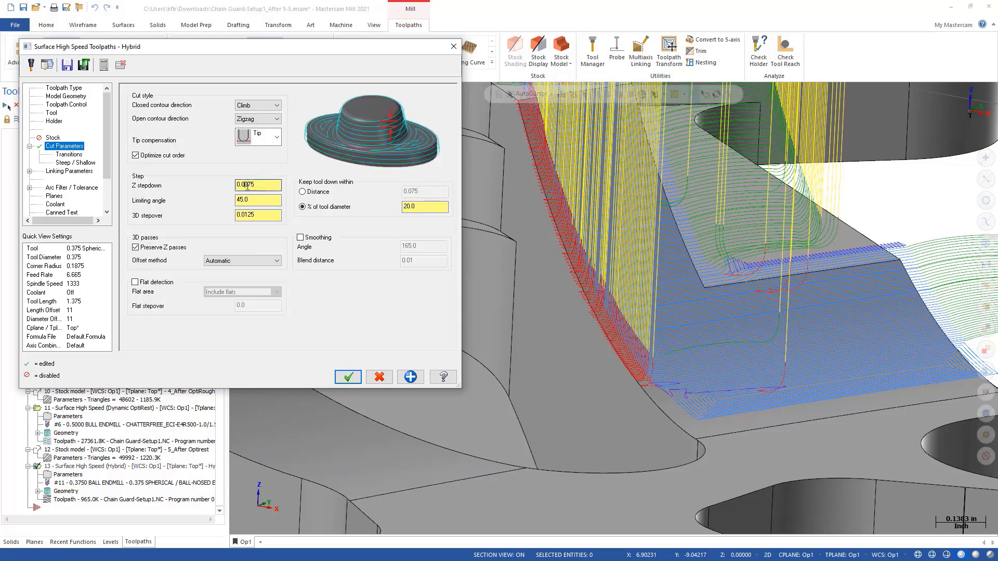
click(260, 216)
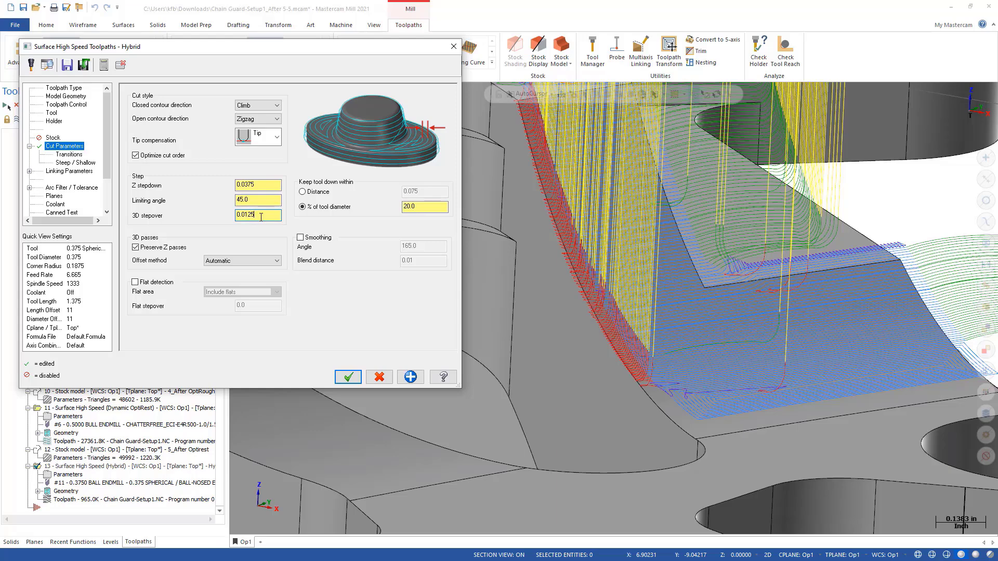
drag(253, 201, 227, 203)
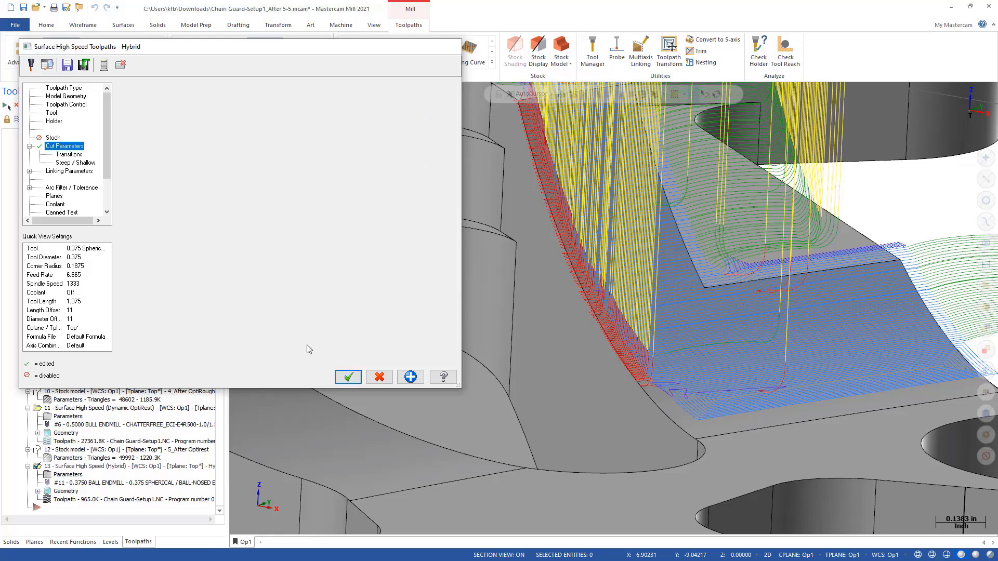
click(348, 377)
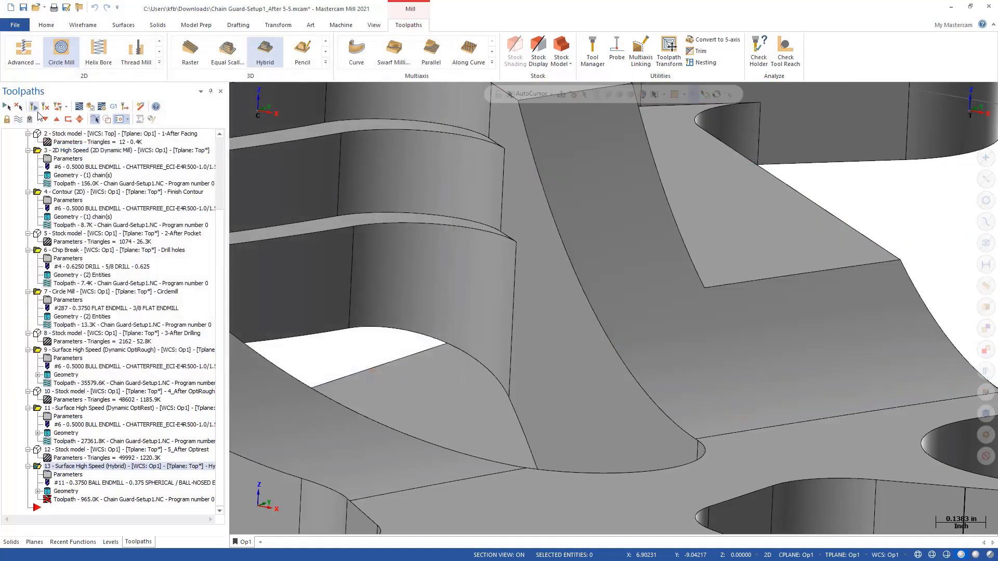
click(35, 108)
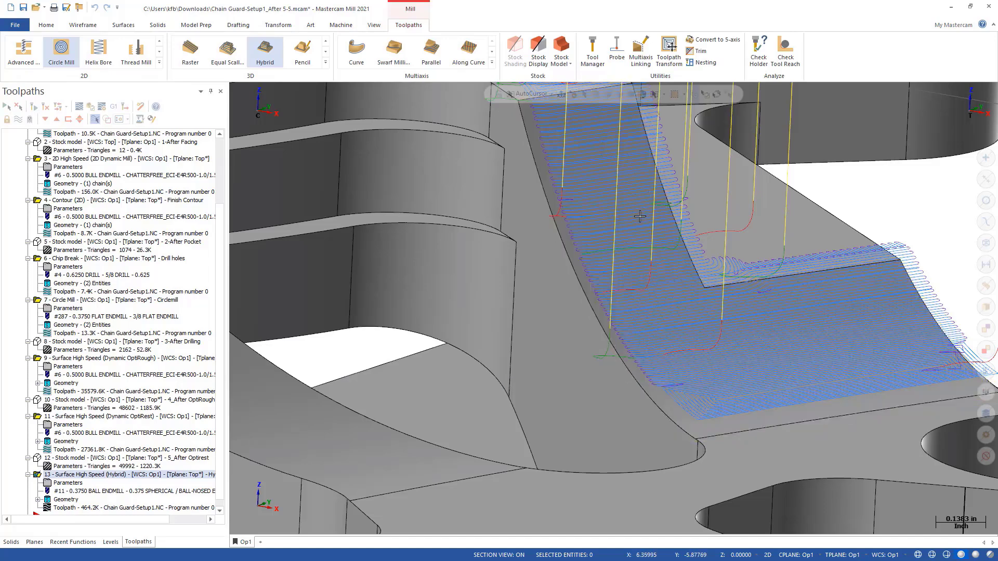
- Examine the regenerated zigzag passes on the L-shaped face from several angles and recheck the operation's cut parameters
middle_drag(770, 323, 741, 381)
scroll(741, 381, up, 6)
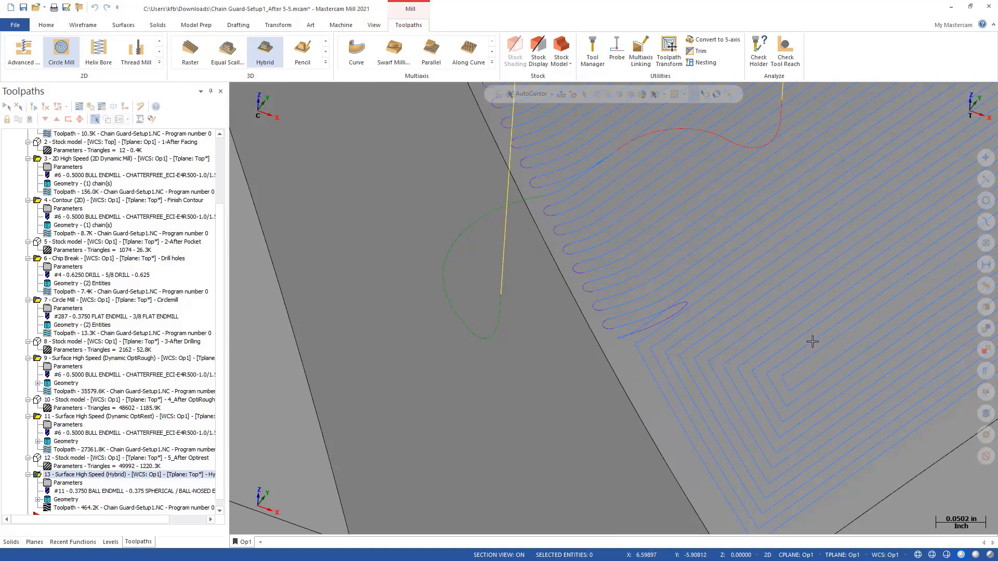
scroll(776, 374, down, 3)
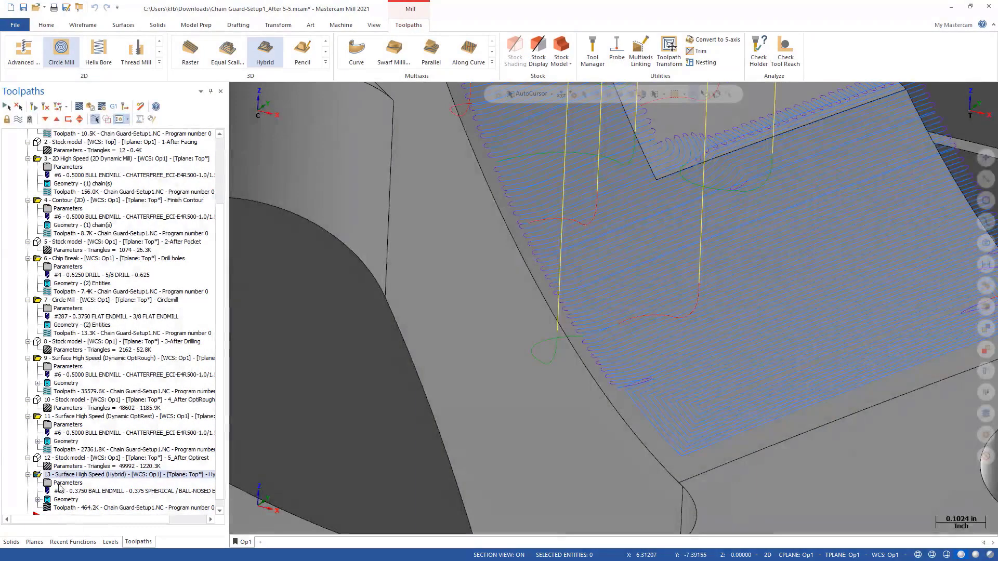
click(67, 483)
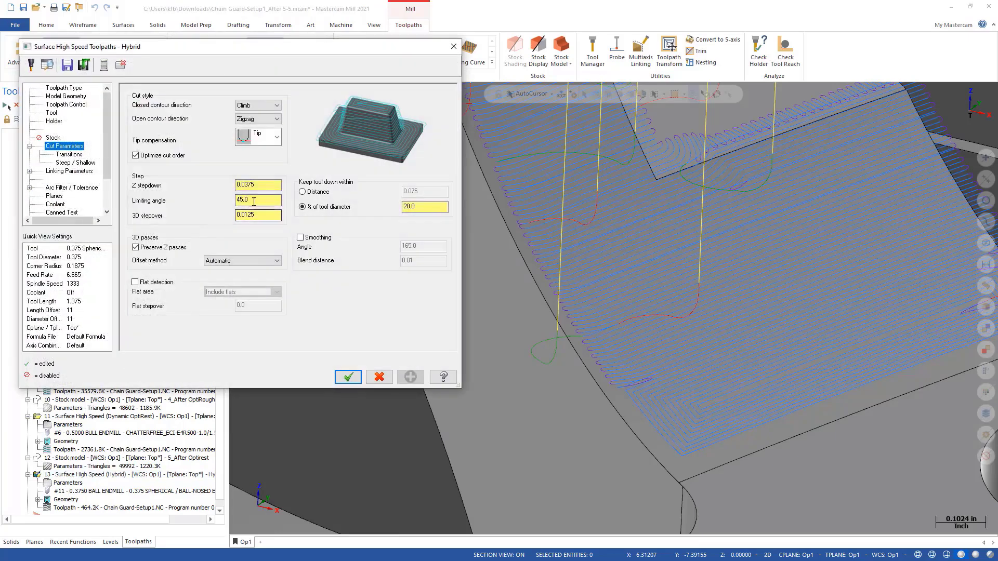
click(348, 377)
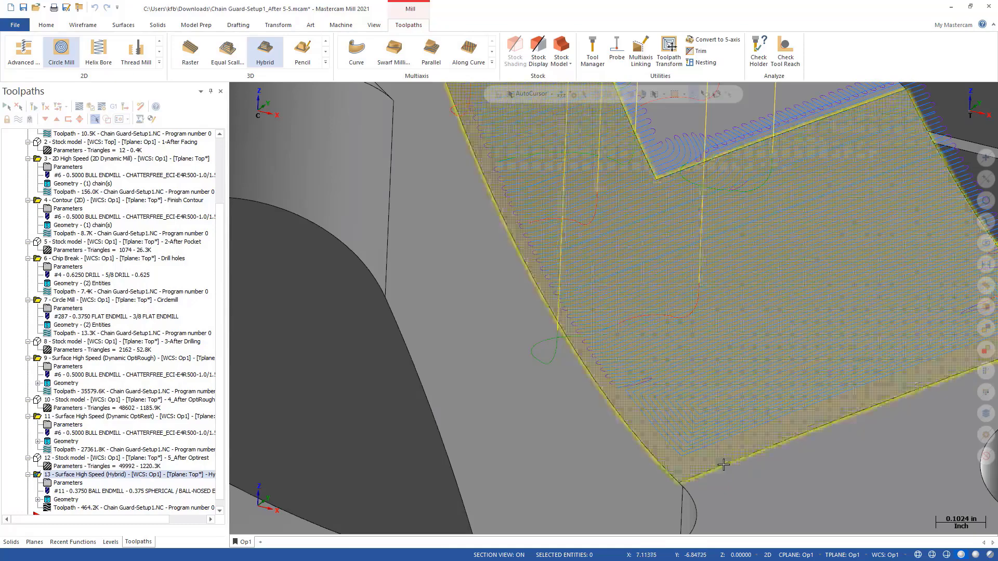
middle_drag(724, 464, 755, 457)
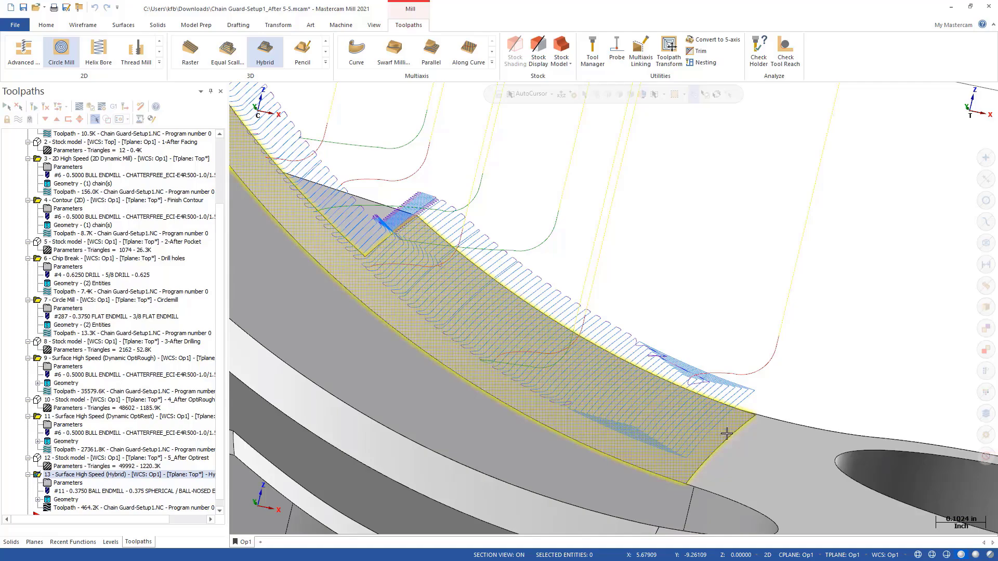
mouse_move(726, 430)
middle_down()
mouse_move(732, 398)
mouse_move(726, 431)
middle_up()
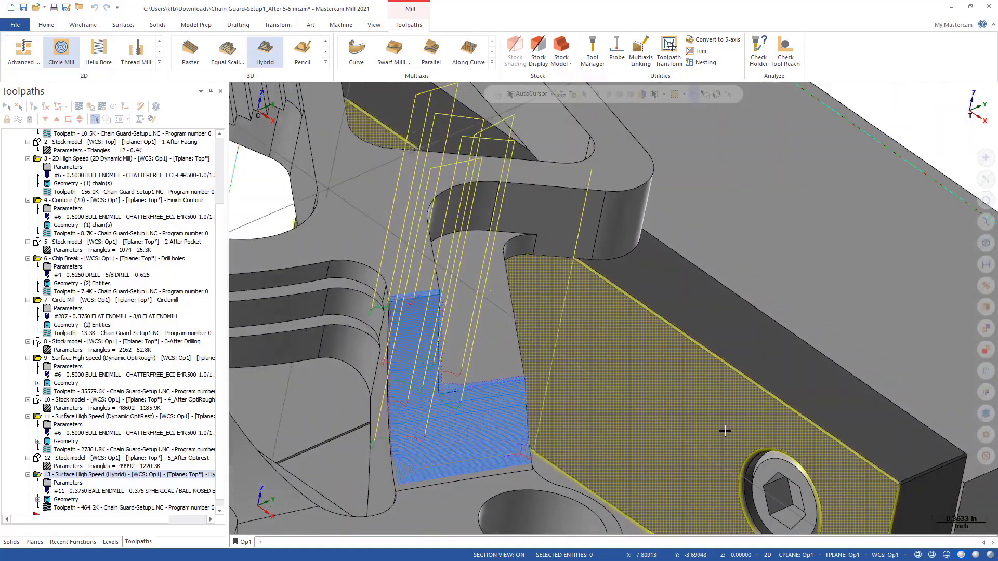
scroll(725, 431, down, 2)
scroll(452, 441, up, 5)
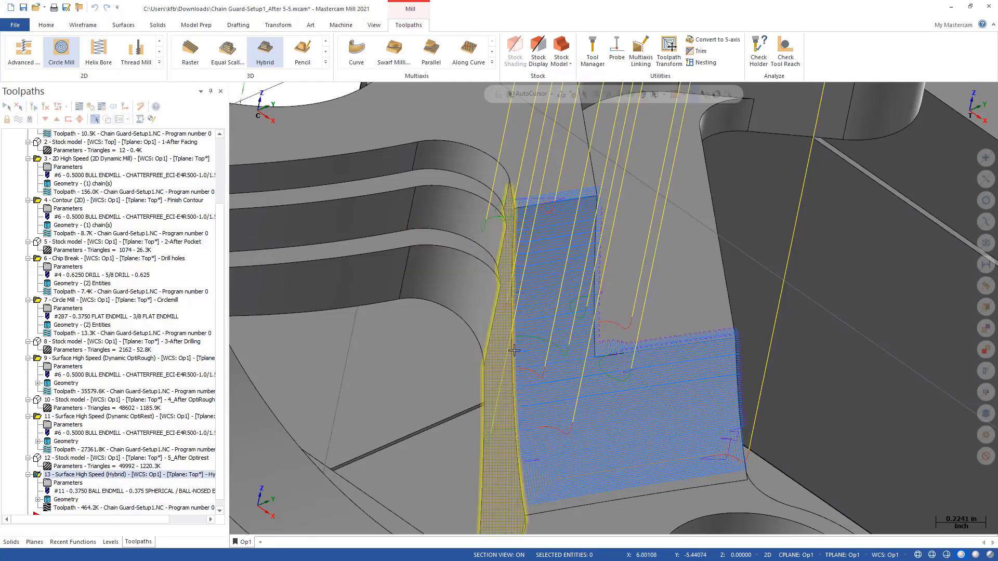
mouse_move(610, 413)
middle_down()
mouse_move(543, 385)
mouse_move(618, 389)
middle_up()
scroll(832, 351, down, 6)
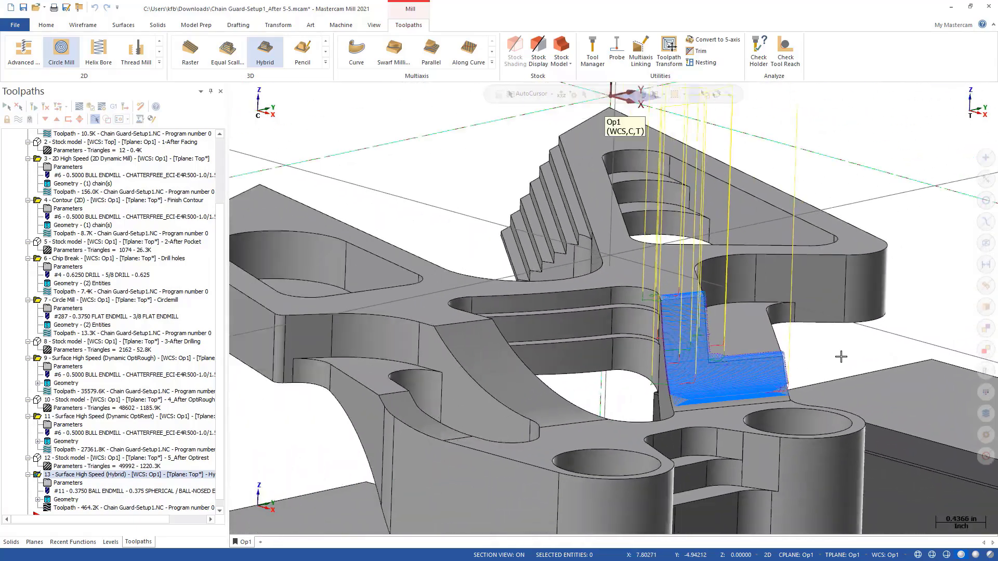
scroll(841, 357, down, 2)
scroll(603, 410, up, 5)
middle_drag(541, 377, 602, 388)
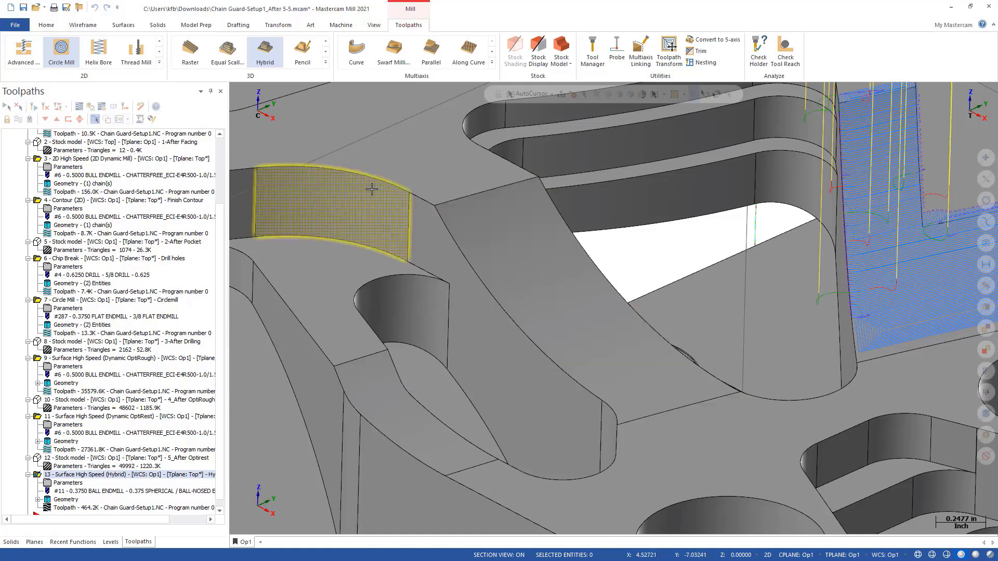
- Create a 3D high-speed Blend toolpath and select the curved strip face between the two pockets as its machining geometry
click(325, 62)
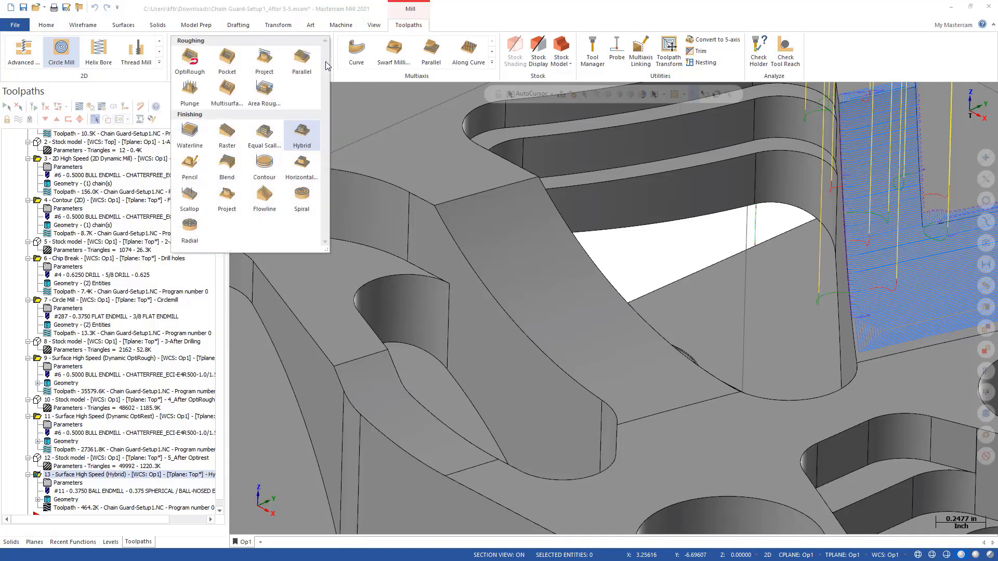
click(227, 165)
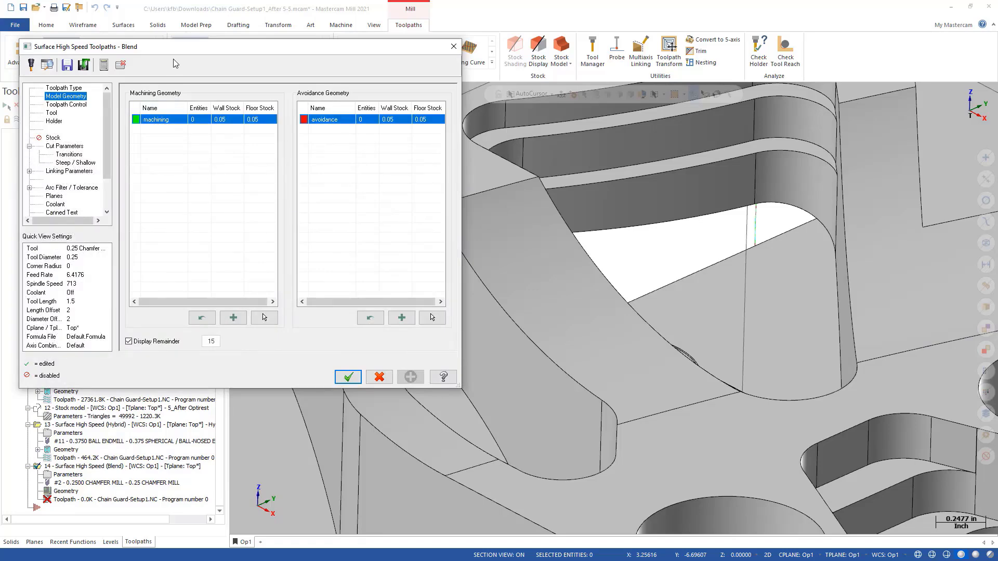
click(265, 317)
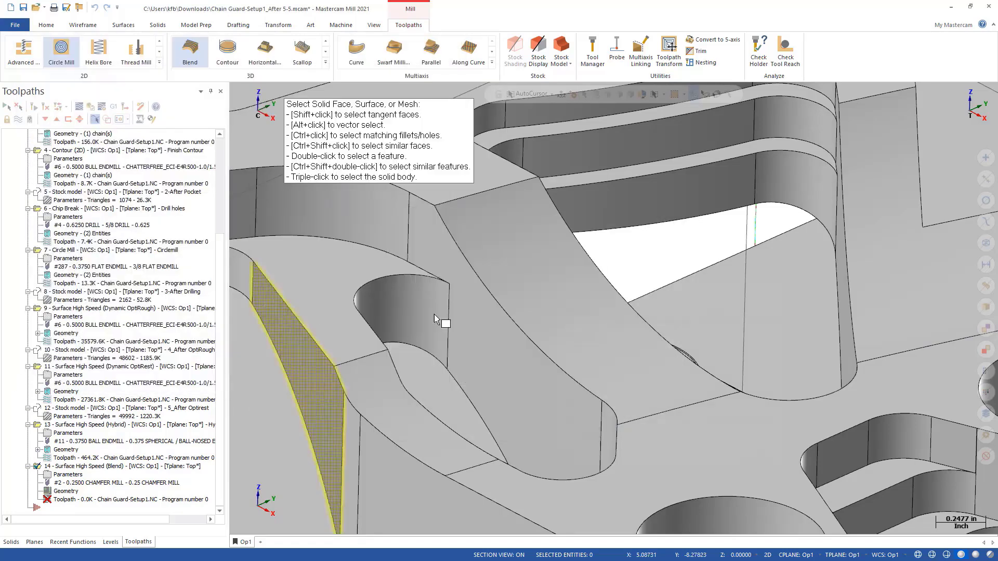
click(554, 307)
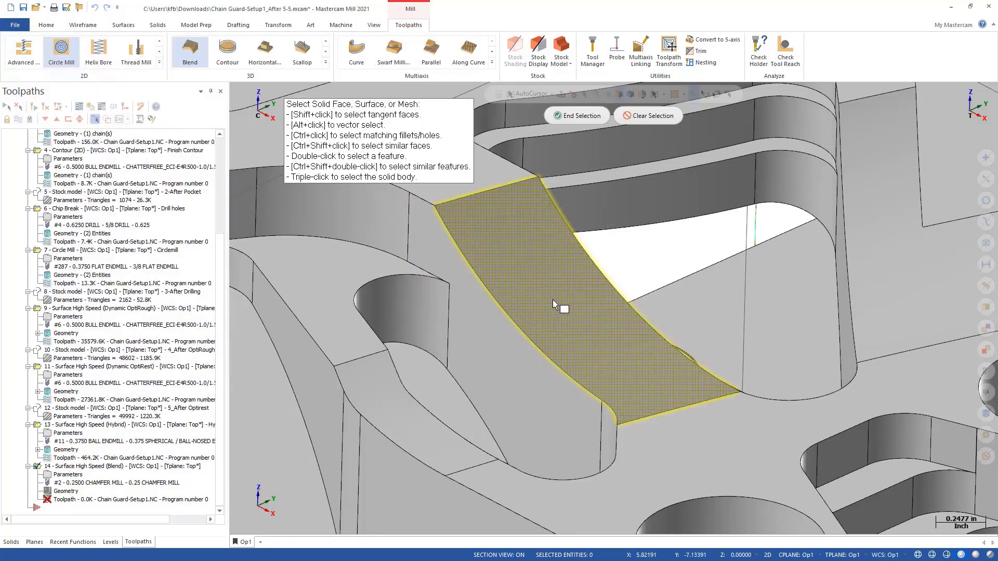
click(572, 117)
- Set both the wall stock and the floor stock of the Blend machining geometry to 0.0
double_click(224, 119)
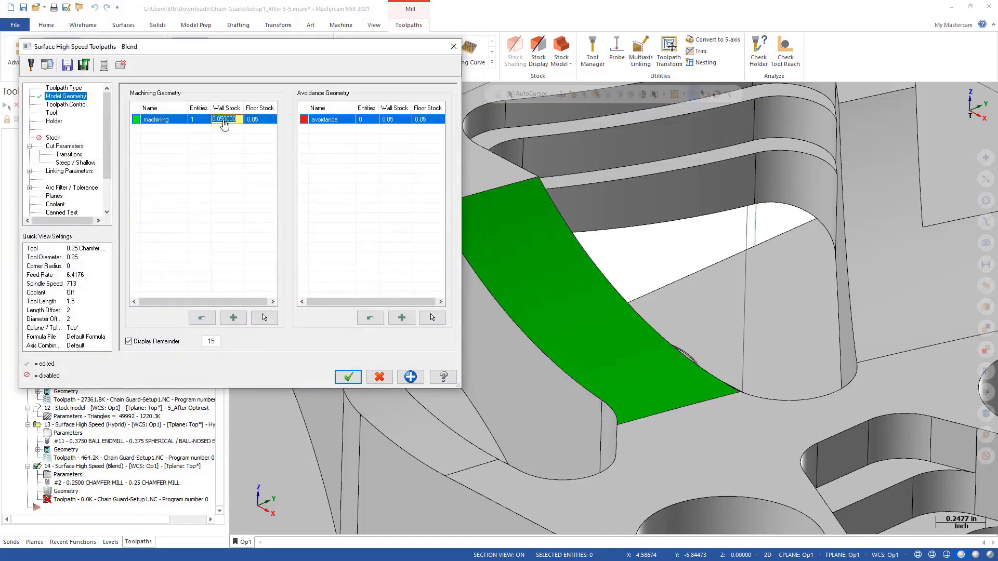
text(0.0)
double_click(270, 120)
text(0.0)
key(Return)
- Chain the outer loop of the curved strip face as the Blend toolpath's containment boundary
click(57, 105)
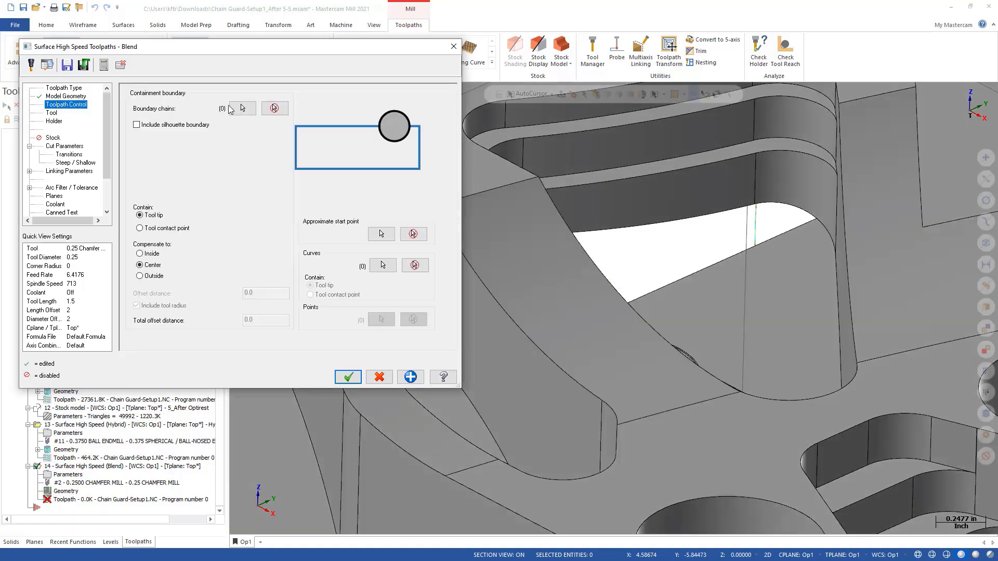
click(241, 108)
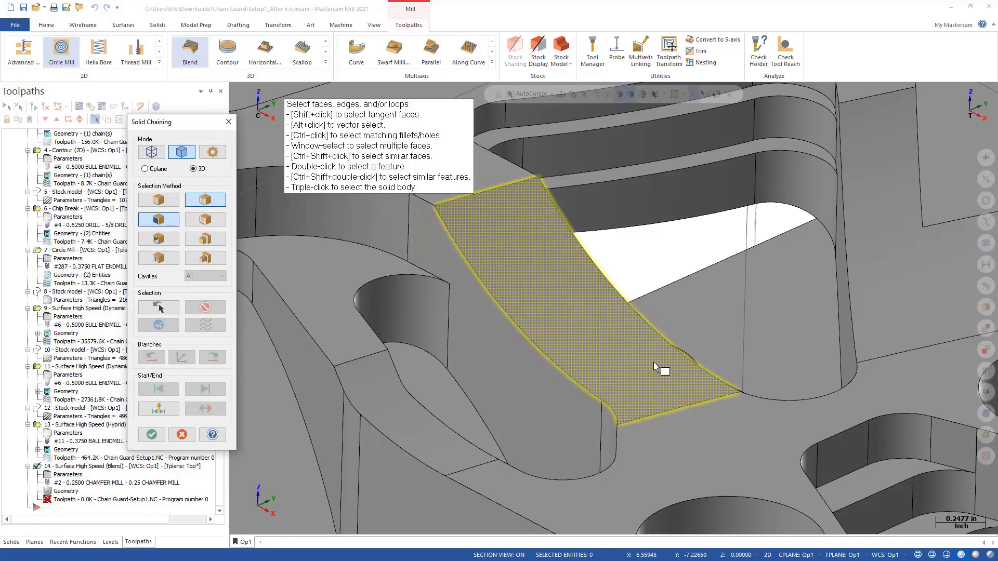
click(701, 370)
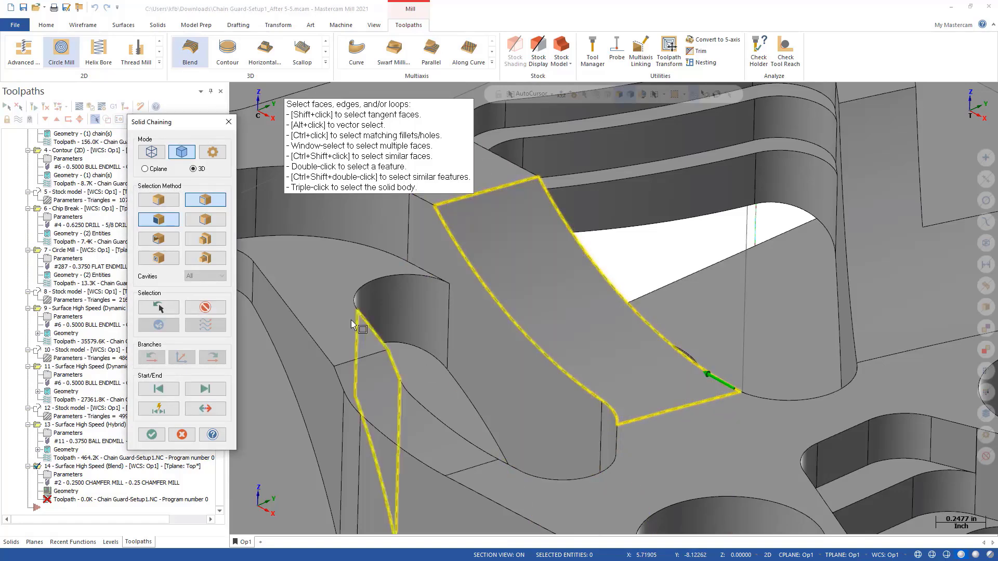
click(152, 435)
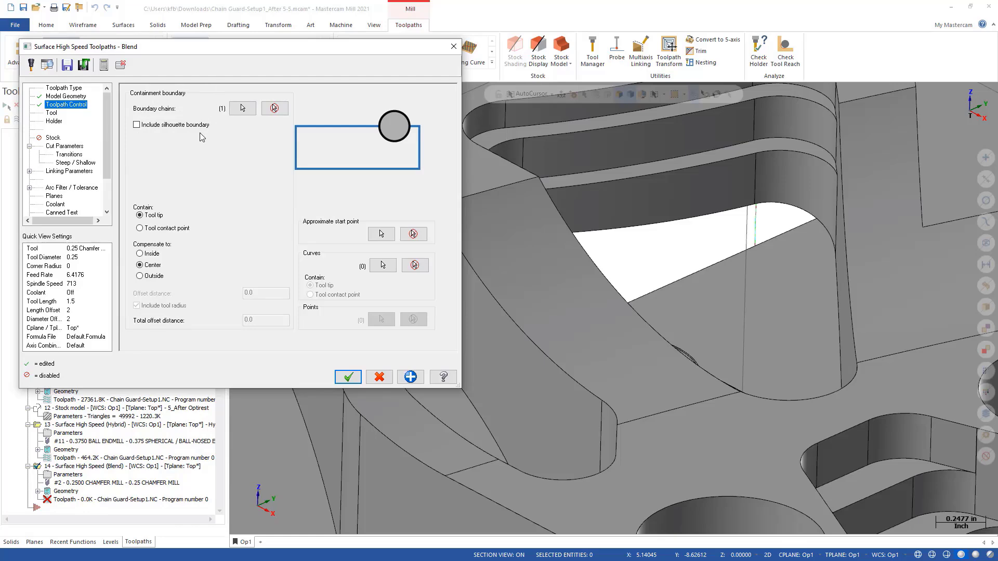
- Chain the curved face's long edge beside the stepped pocket as a partial-loop blend curve, and reopen the curve chains for editing
click(385, 266)
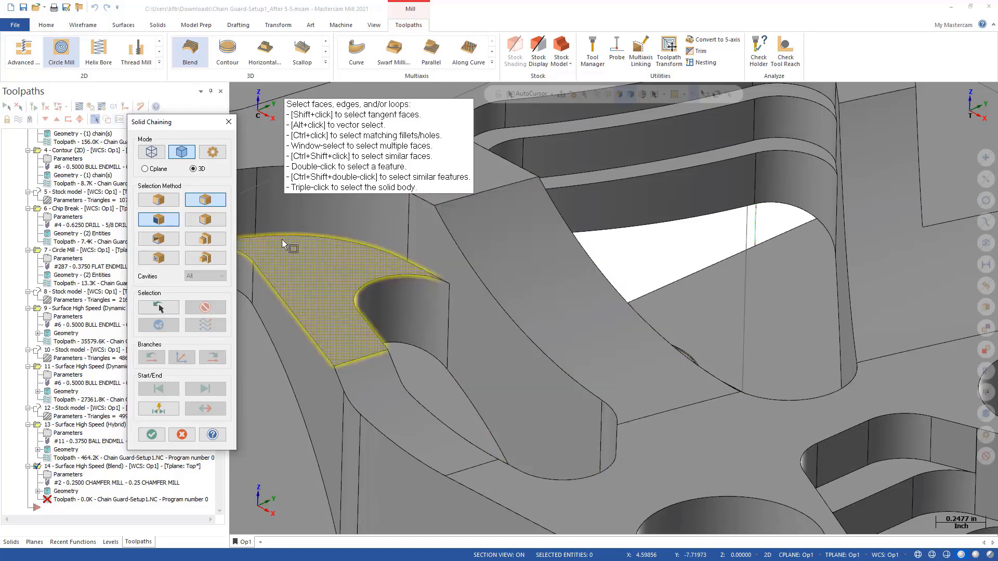
click(213, 222)
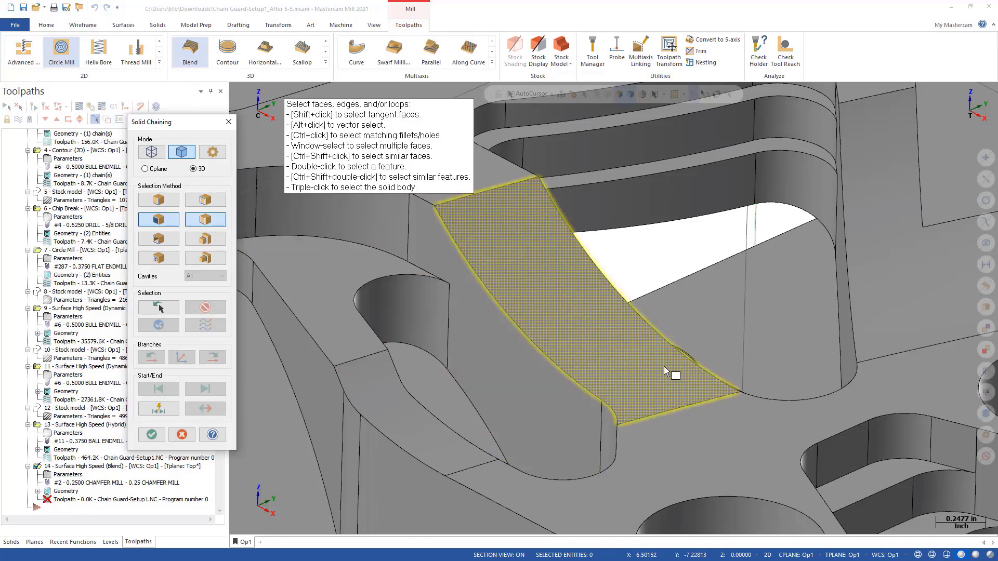
scroll(738, 396, up, 5)
middle_drag(743, 398, 505, 399)
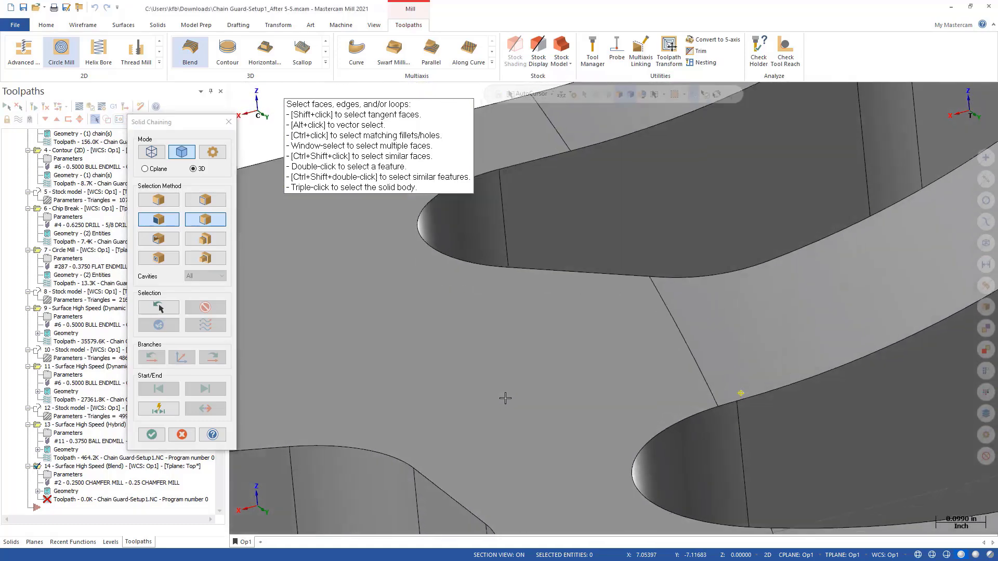
click(712, 405)
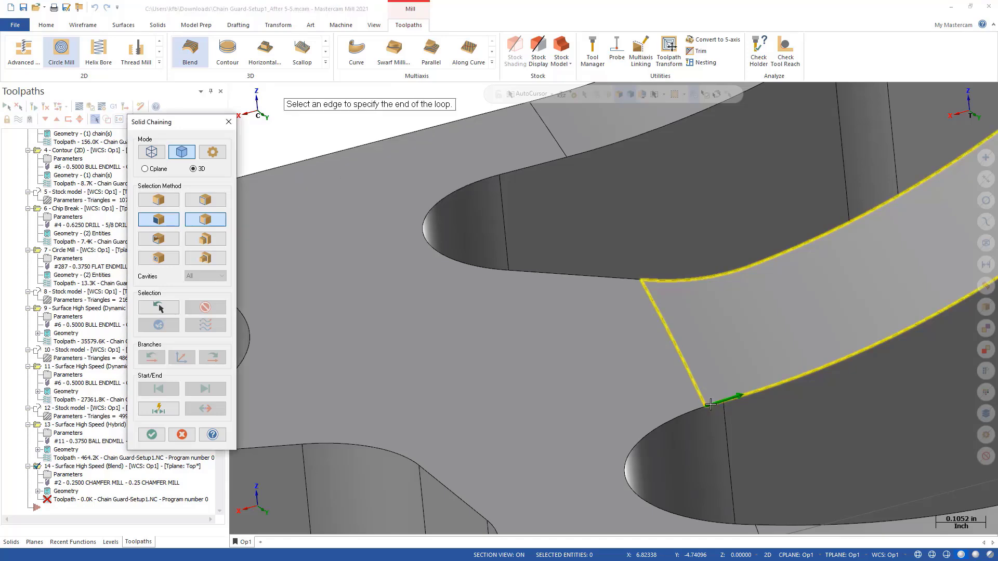
scroll(712, 406, down, 5)
scroll(844, 260, up, 3)
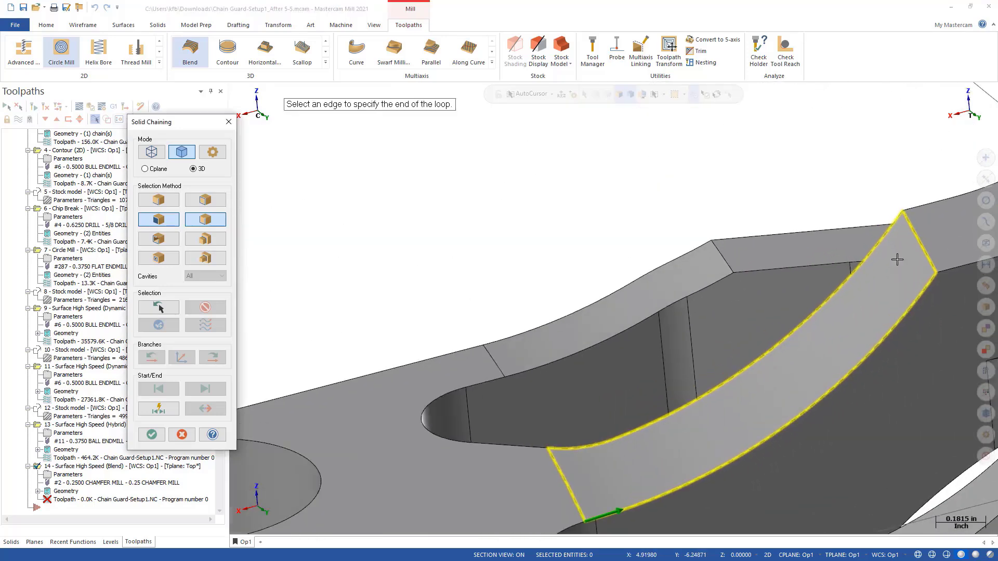
click(933, 279)
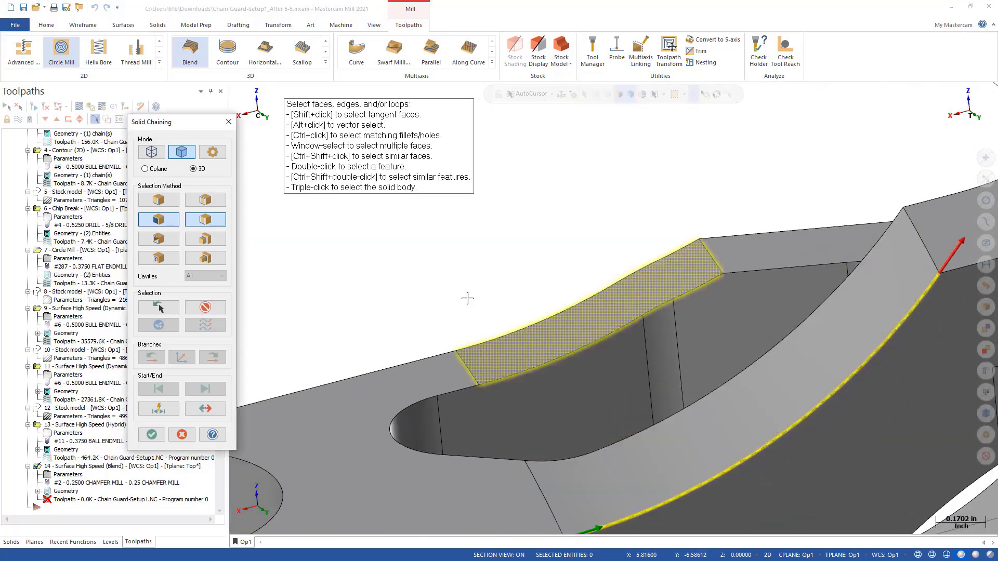
click(152, 435)
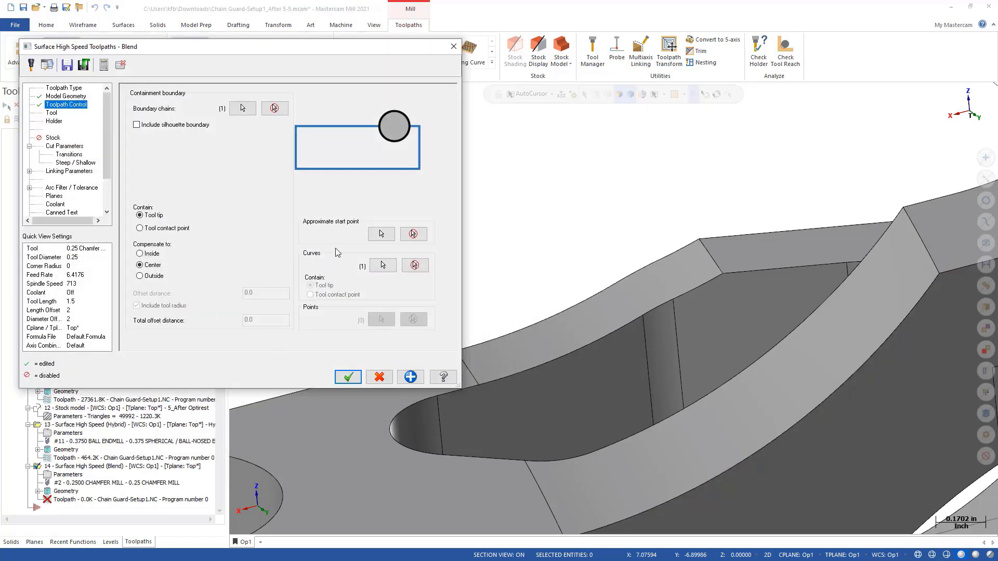
click(383, 265)
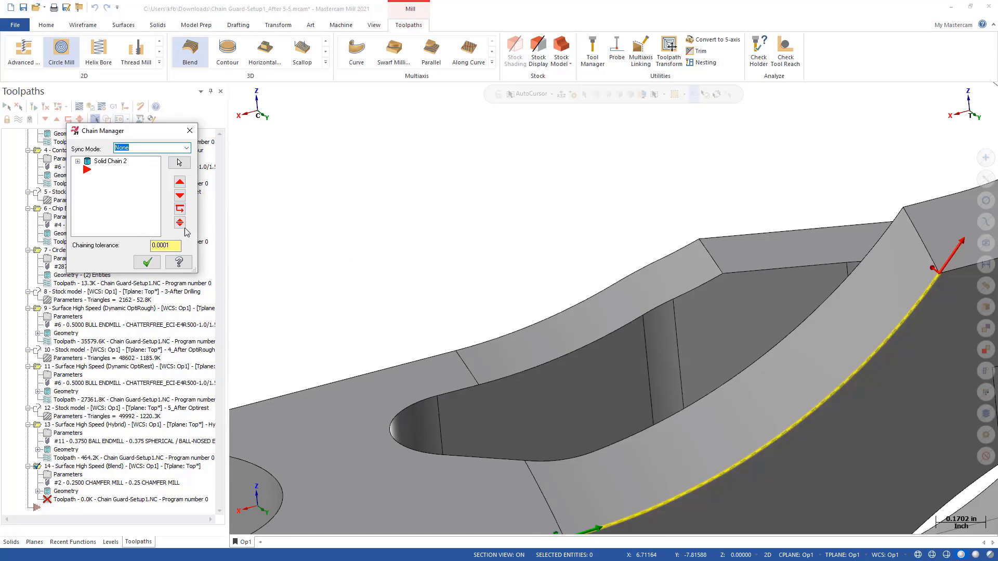
right_click(110, 209)
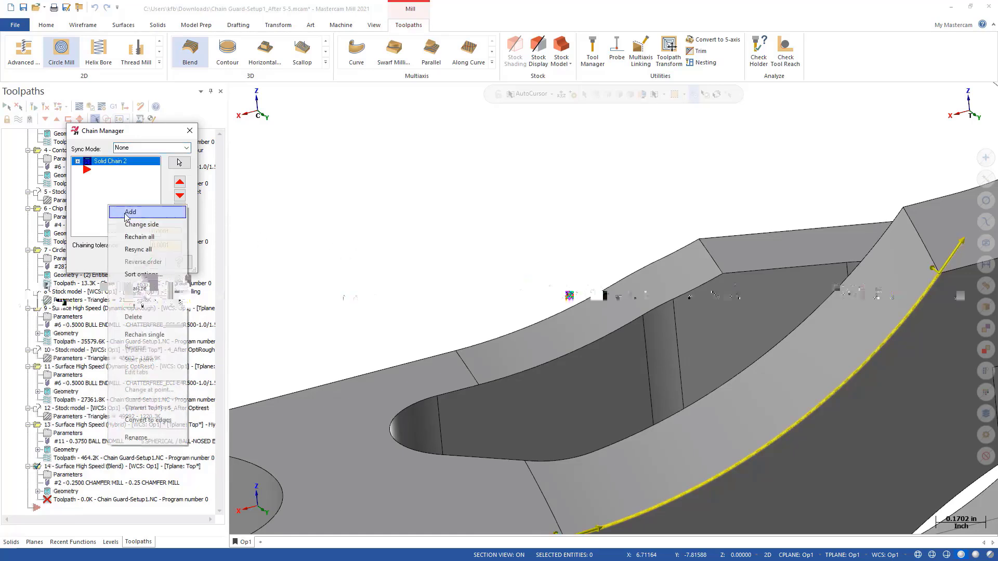
click(128, 215)
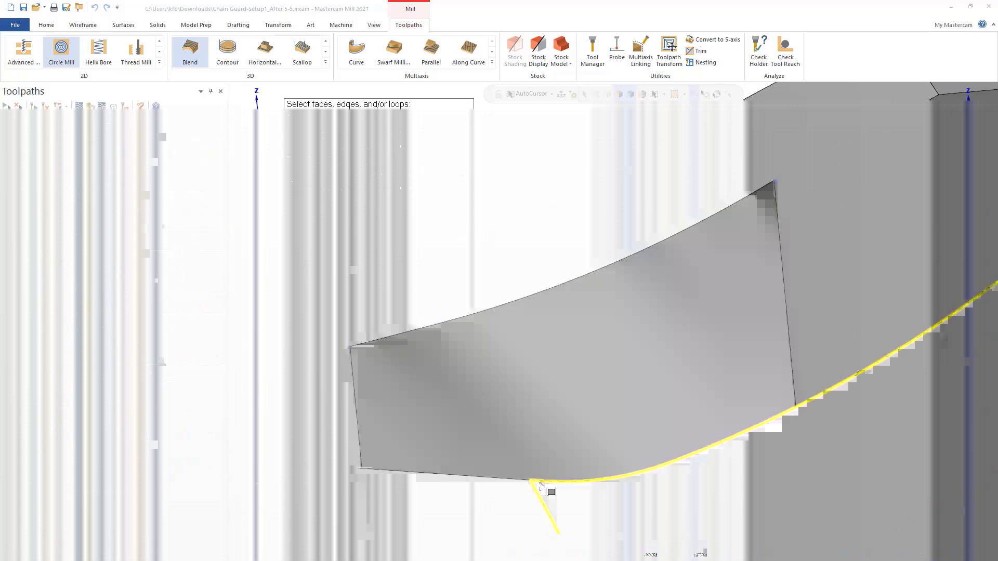
click(540, 482)
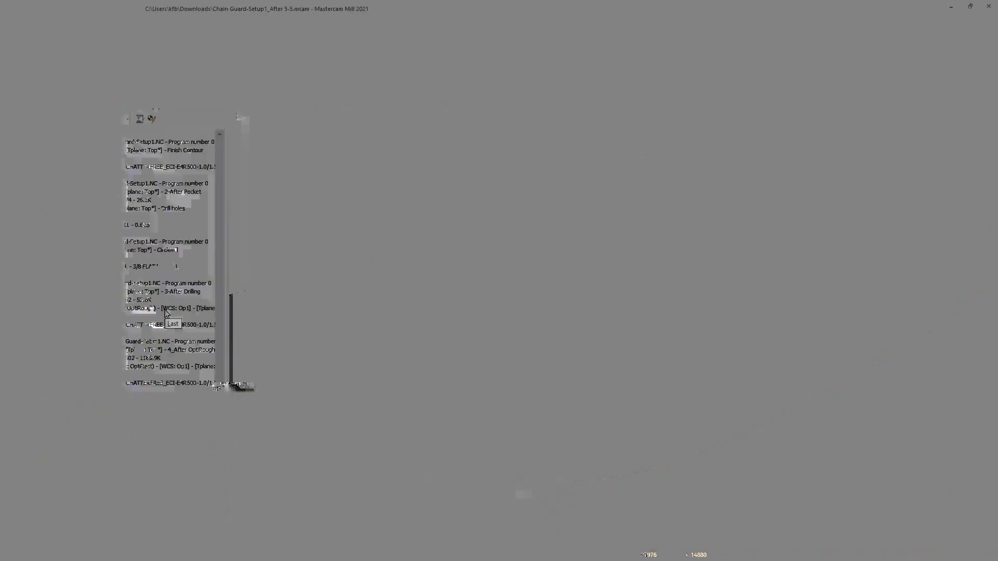
click(166, 313)
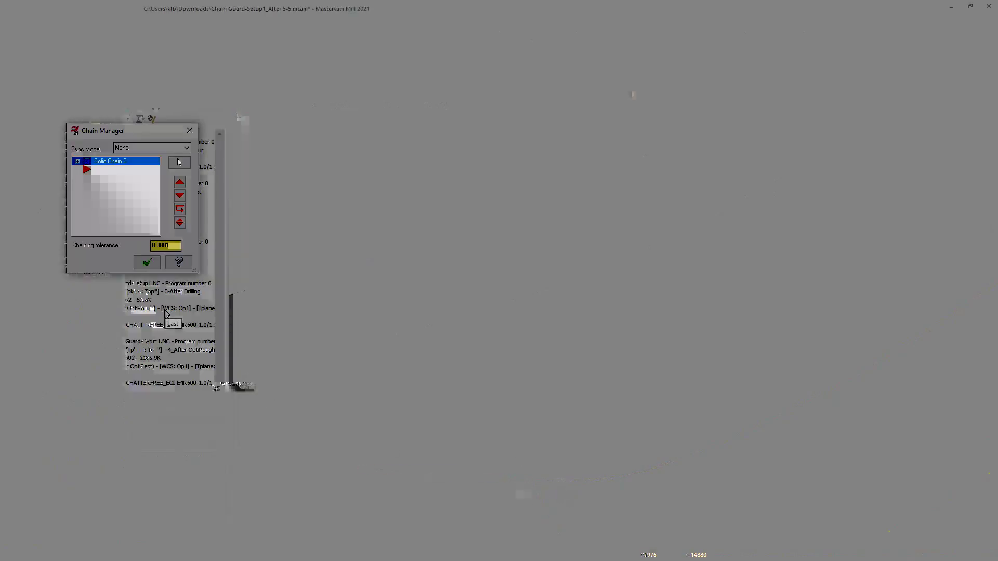
- Add the curved face's opposite long edge as the second blend curve, chained in the same direction, and accept both chains
right_click(114, 208)
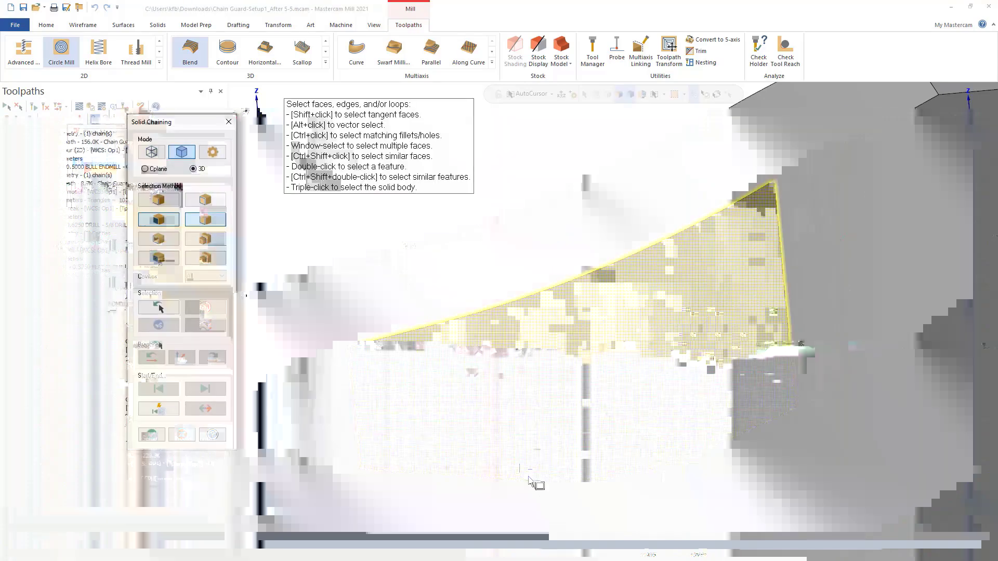
scroll(539, 483, up, 3)
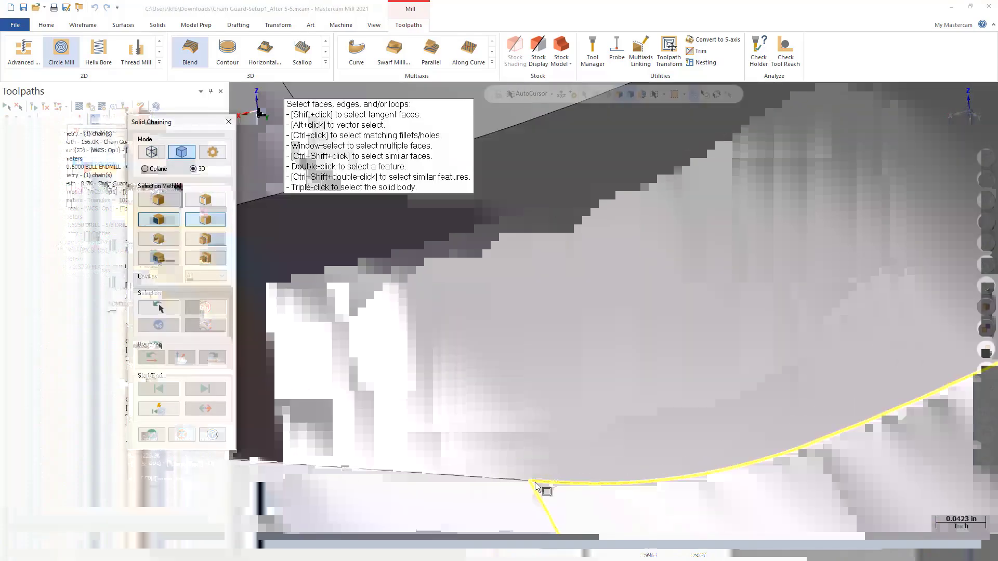
click(534, 483)
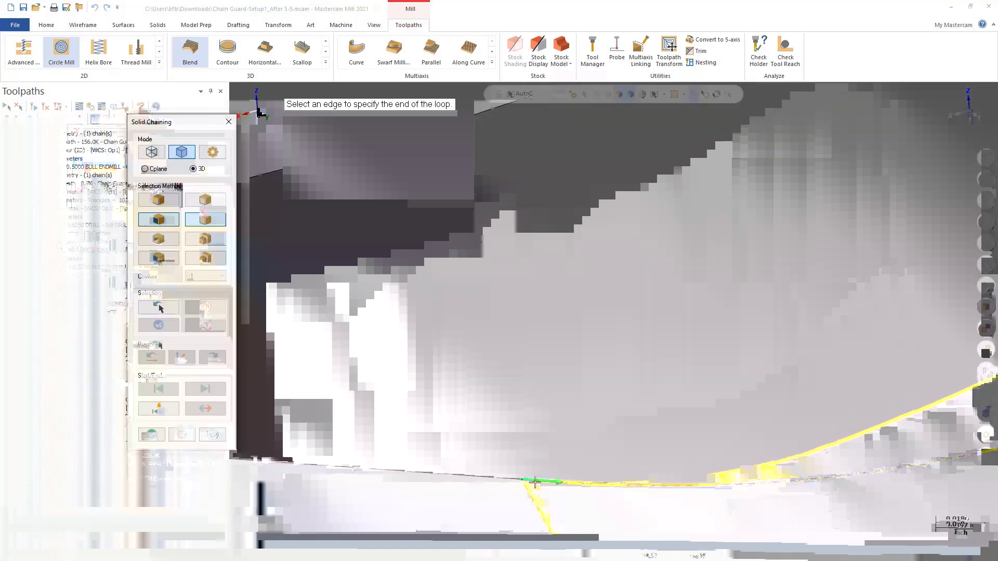
scroll(550, 493, down, 1)
scroll(539, 481, down, 4)
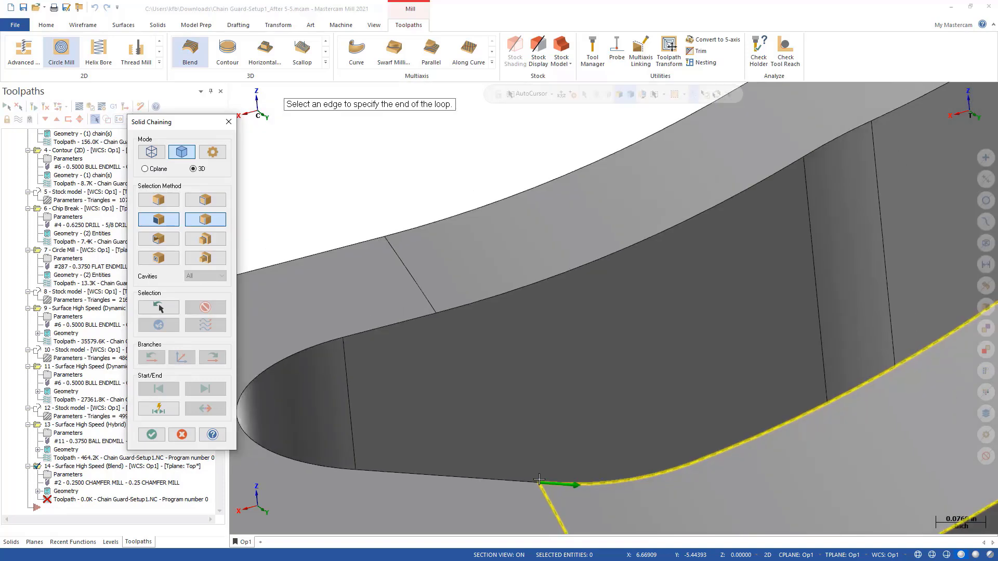
click(868, 252)
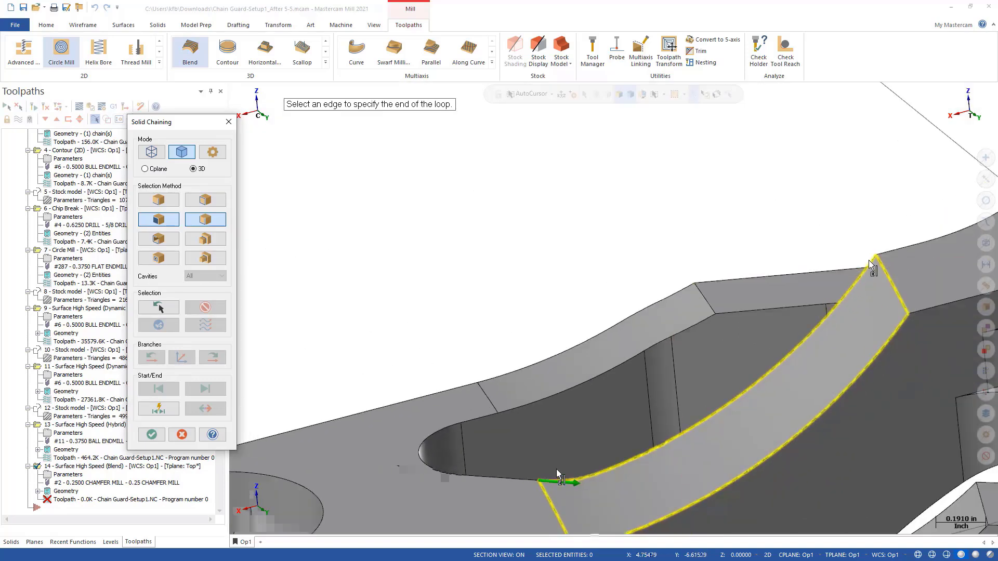
click(151, 434)
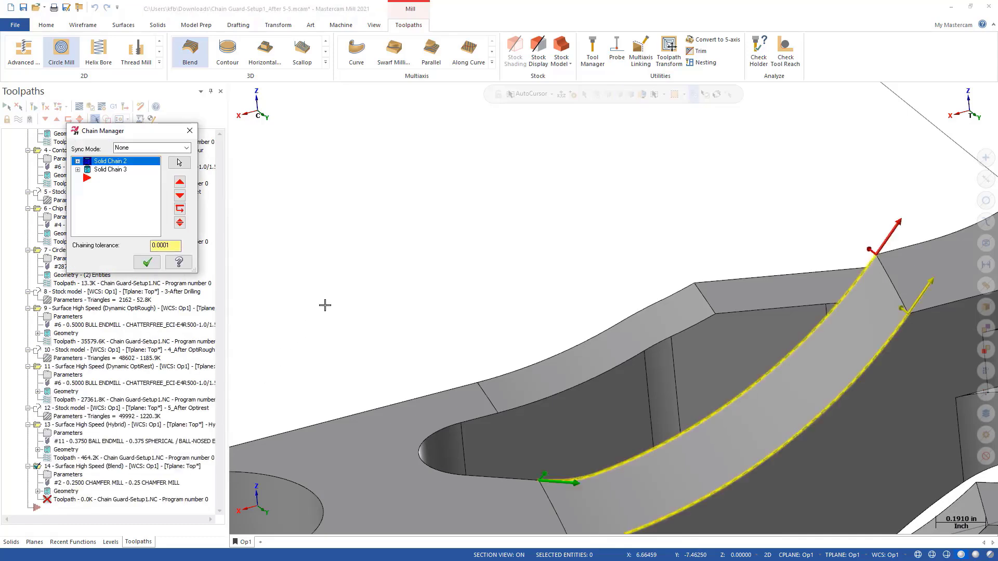
scroll(389, 231, down, 2)
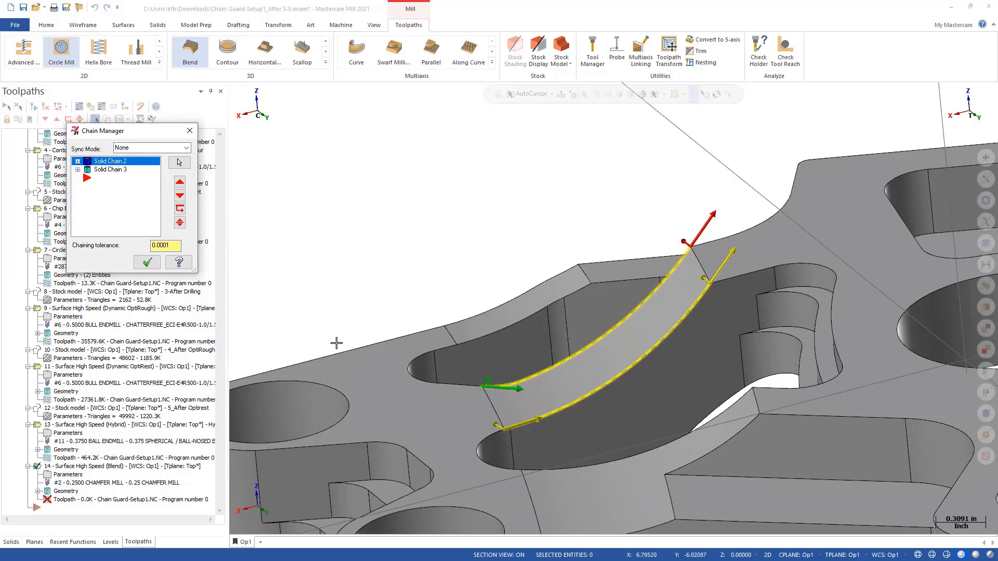
click(147, 262)
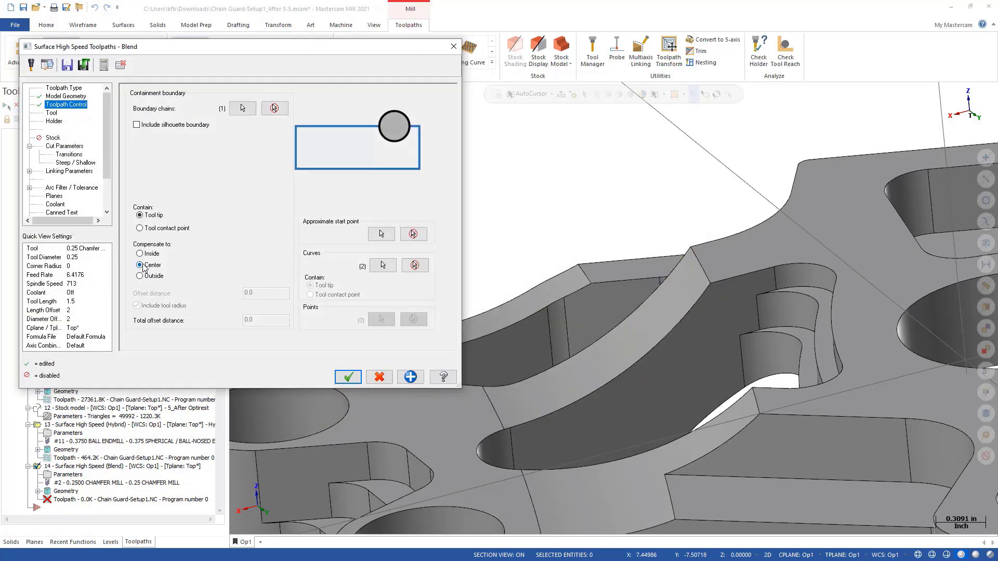
- Assign tool 11, the 0.375 Spherical / Ball-Nosed Endmill, with the comment "Blend", check the cut parameters and generate the Blend toolpath
click(52, 113)
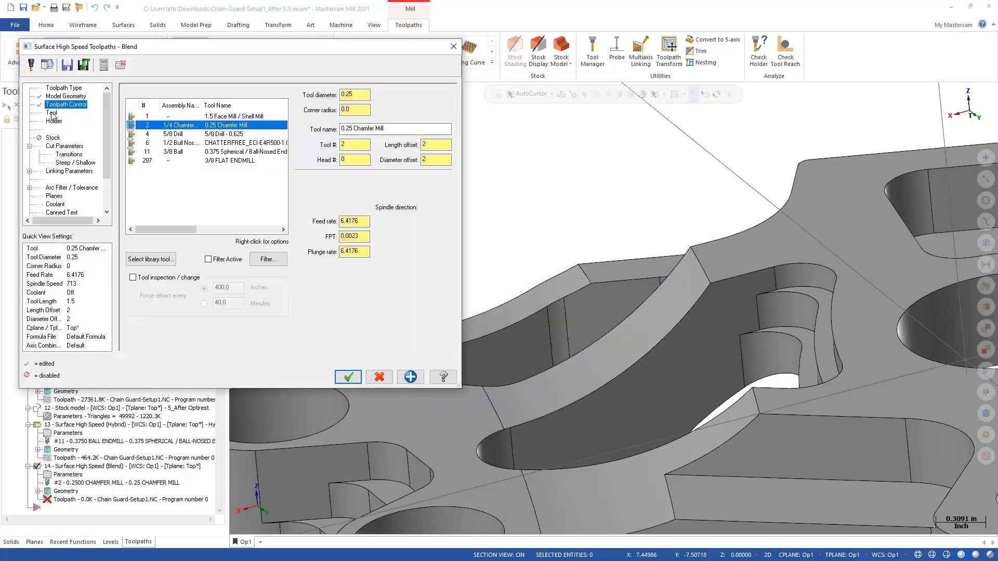
click(171, 152)
click(327, 300)
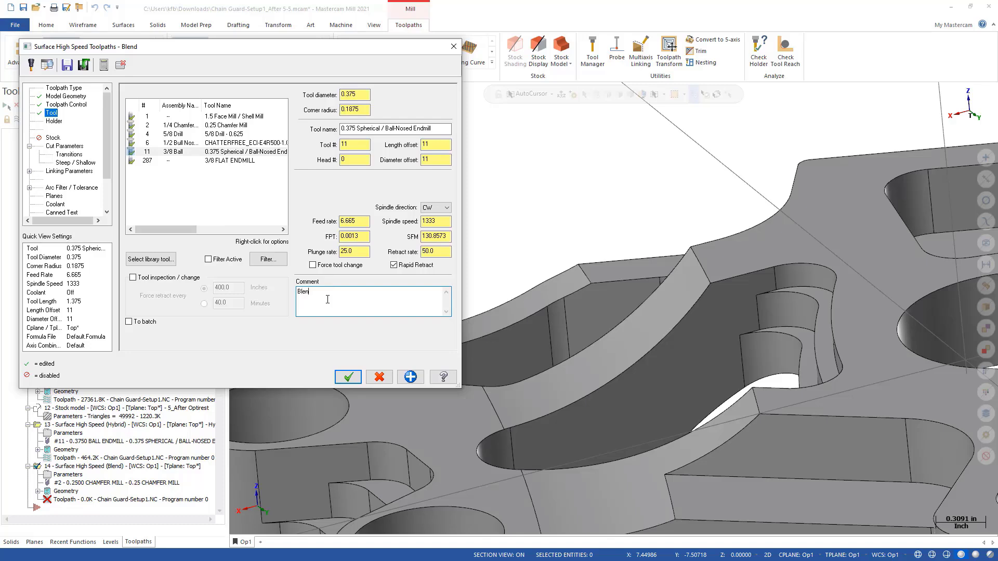
click(61, 150)
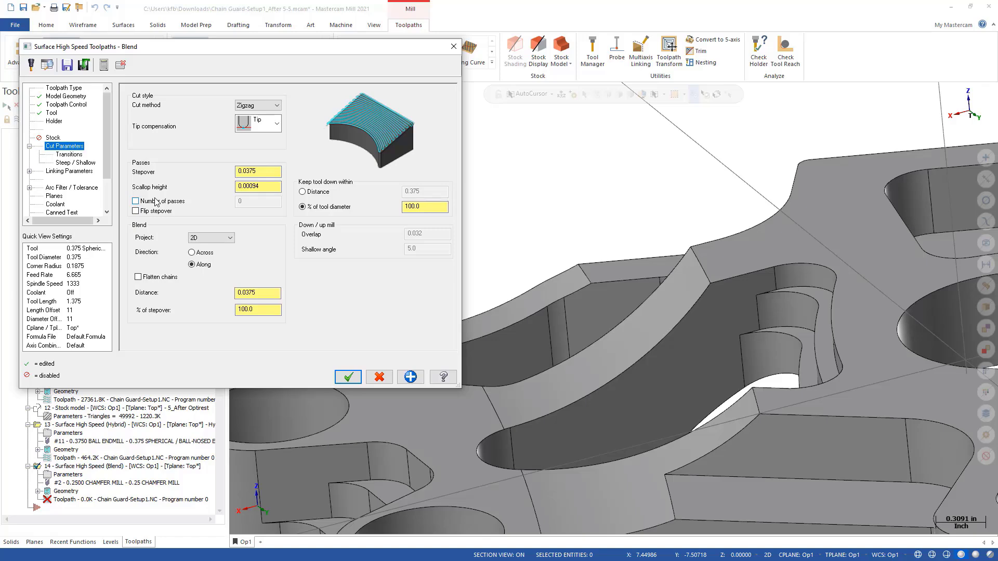
click(348, 377)
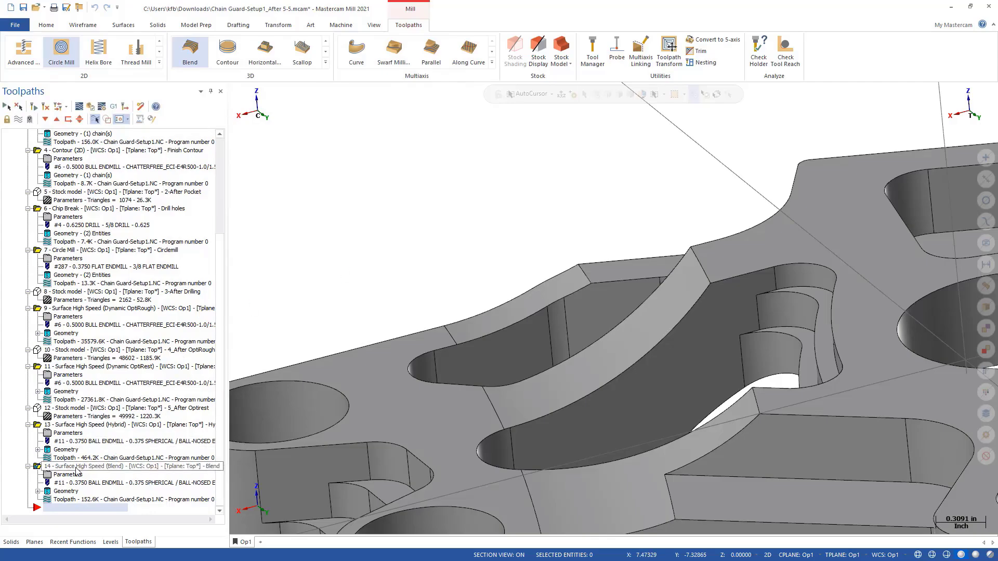
- Backplot the Blend toolpath of operation 14 along the curved face through to its end
click(94, 467)
mouse_move(369, 401)
middle_down()
mouse_move(402, 391)
mouse_move(379, 402)
middle_up()
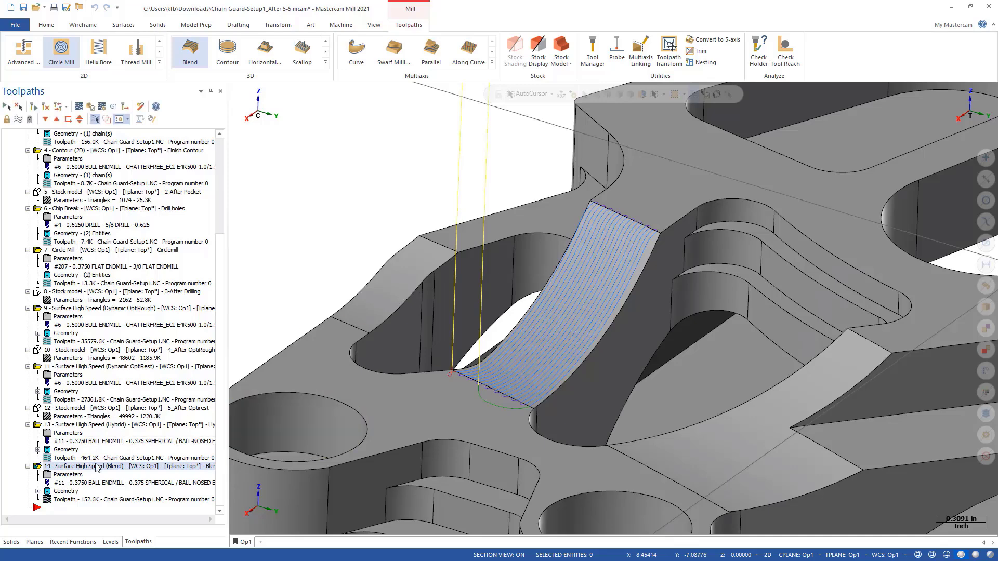
click(61, 500)
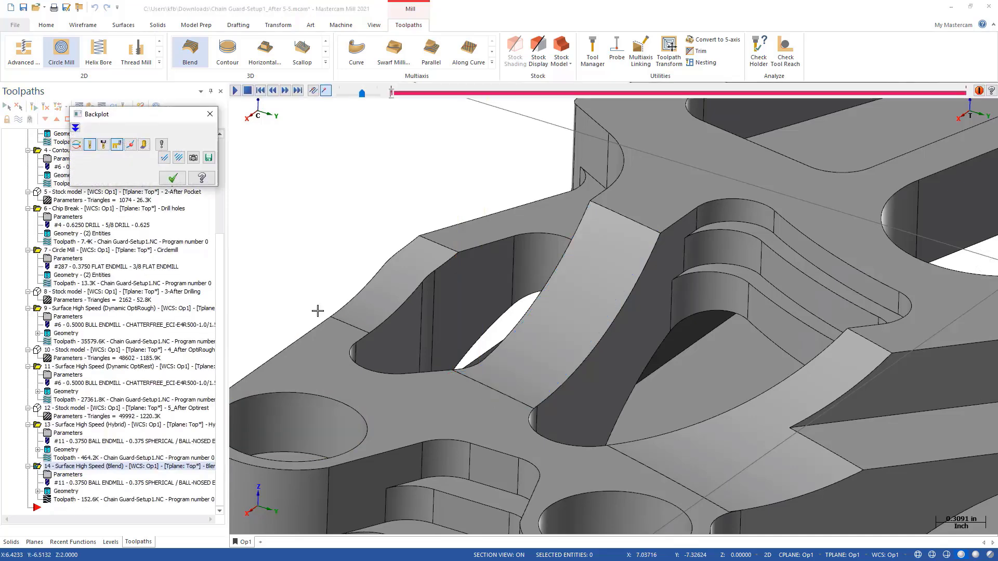
drag(392, 93, 769, 103)
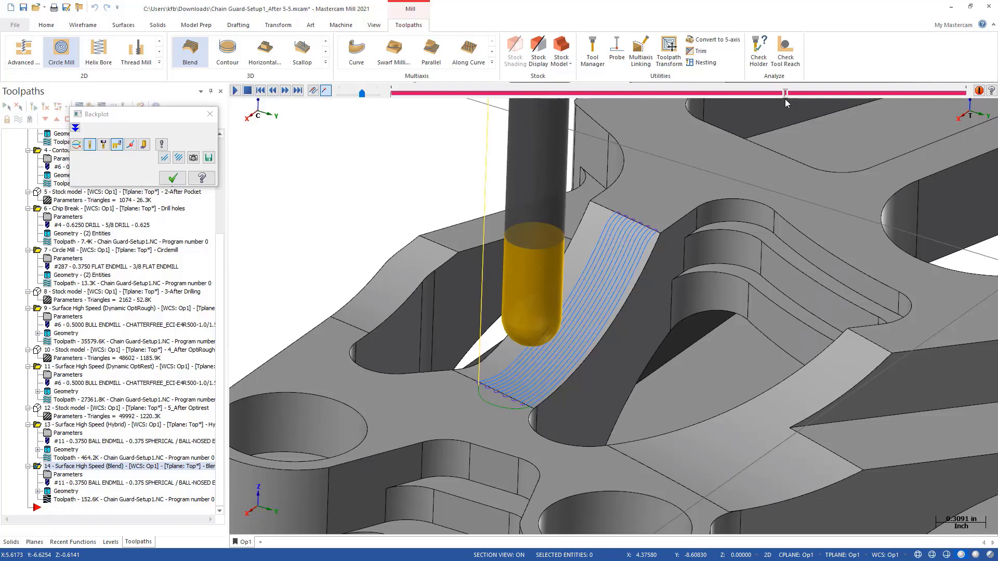
drag(785, 99, 996, 82)
- Examine the Blend passes and their links at the curved face's upper edge, restore the isometric view and close the backplot
middle_drag(630, 237, 650, 215)
scroll(651, 215, up, 5)
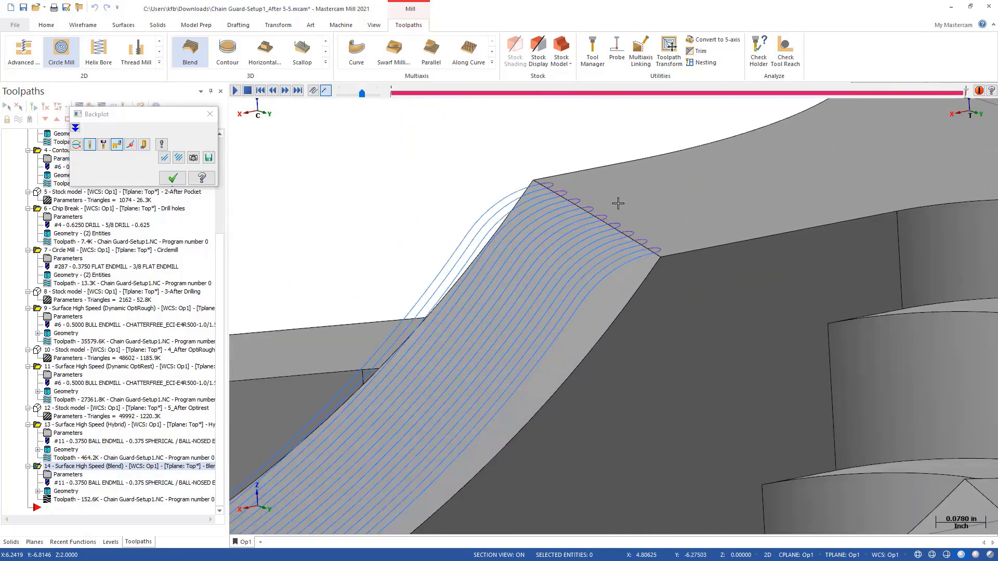
scroll(659, 251, up, 2)
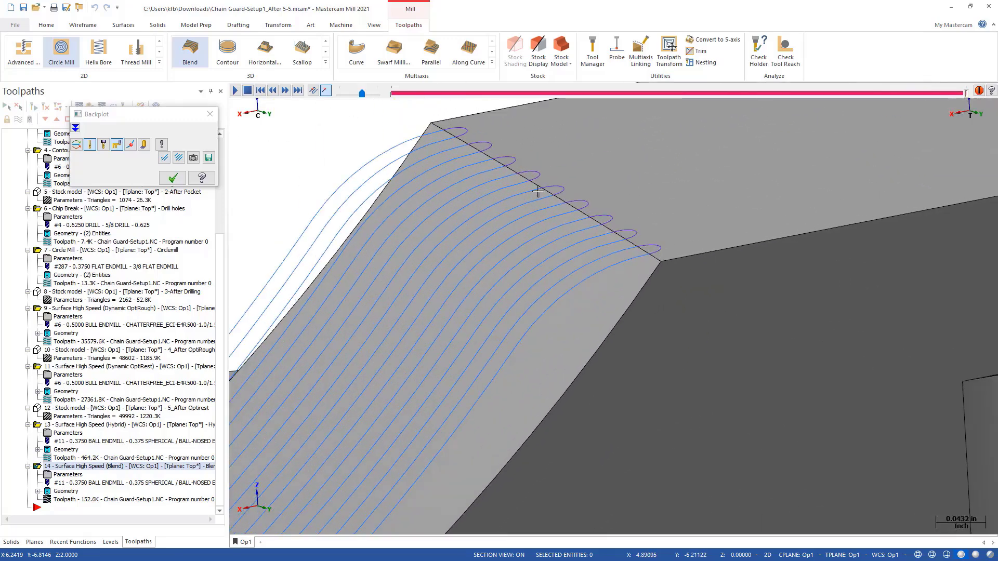
scroll(695, 266, down, 1)
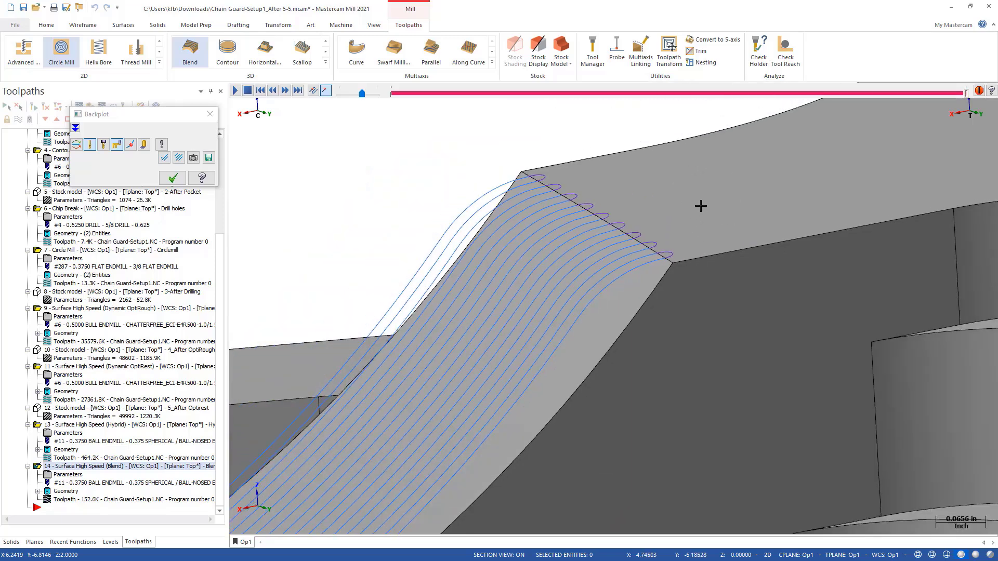
scroll(716, 183, down, 4)
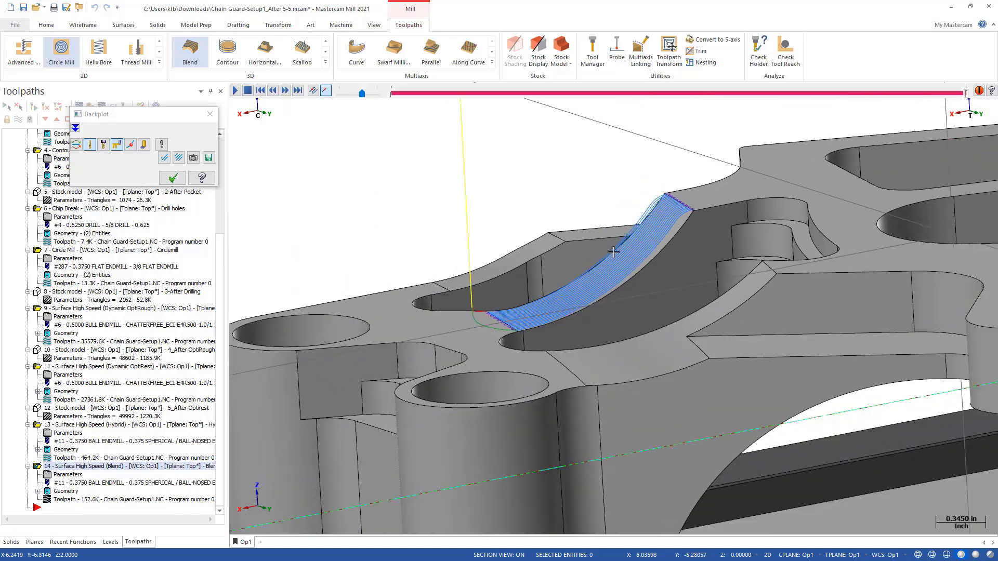
middle_drag(613, 253, 653, 249)
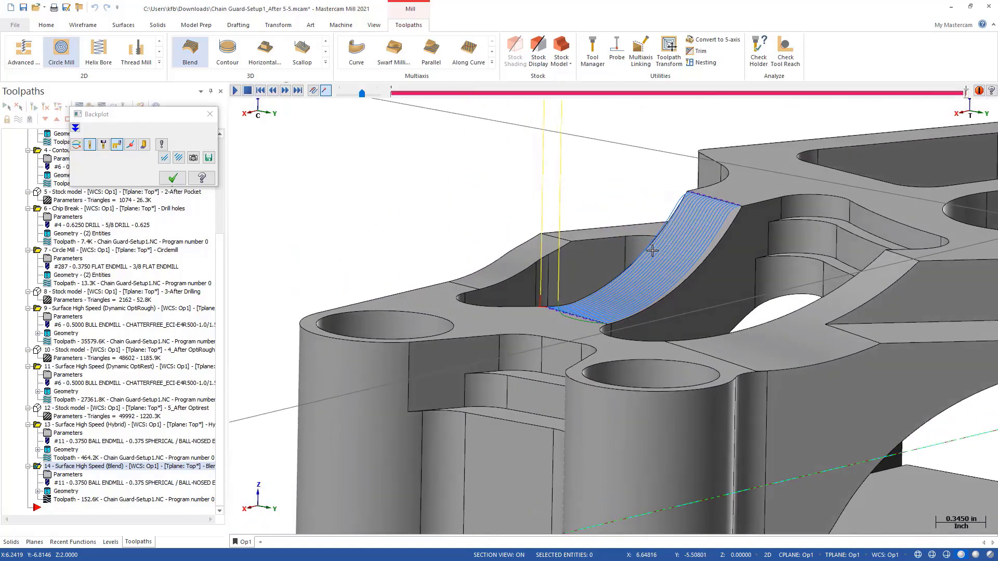
right_click(477, 202)
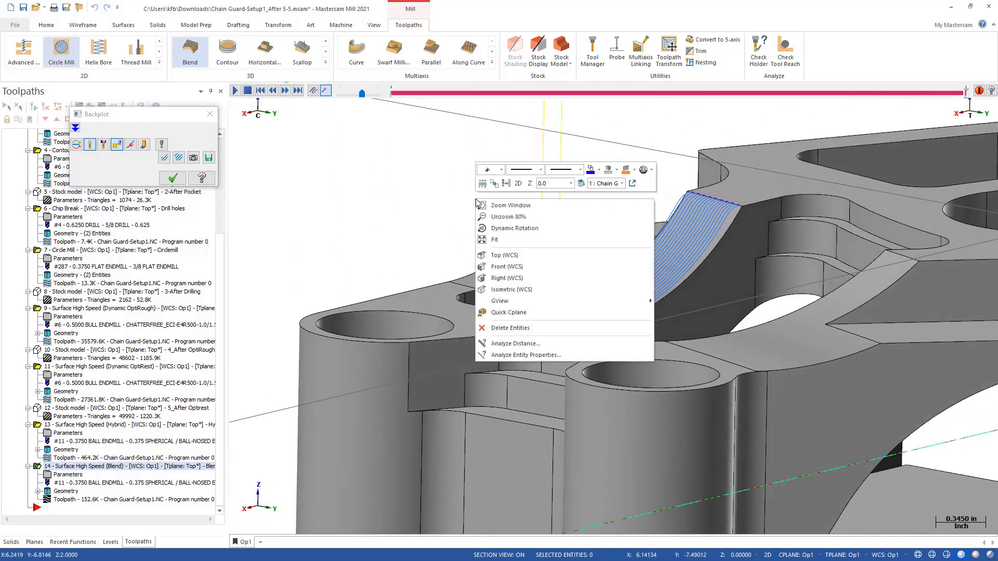
click(498, 290)
scroll(491, 268, down, 2)
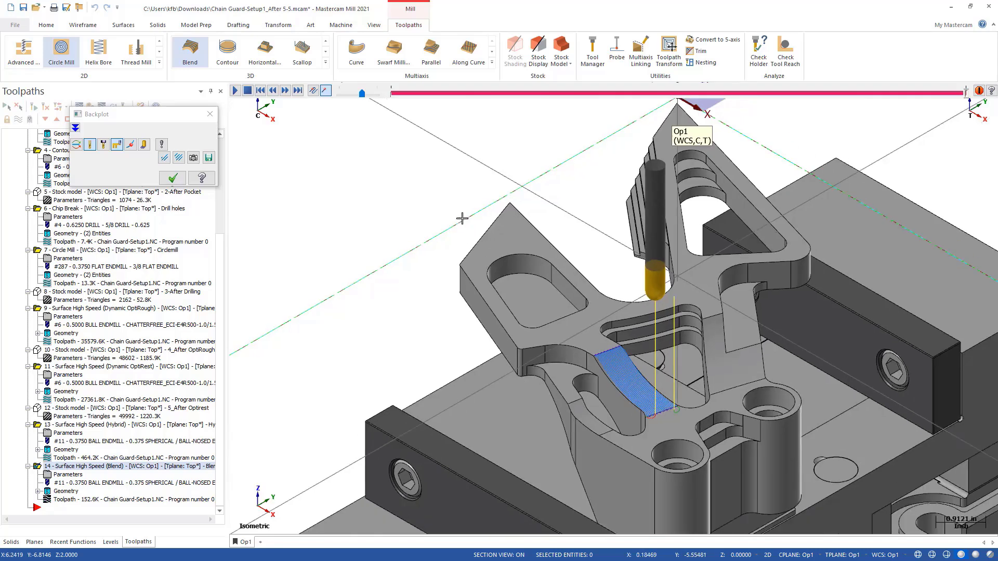
key(Escape)
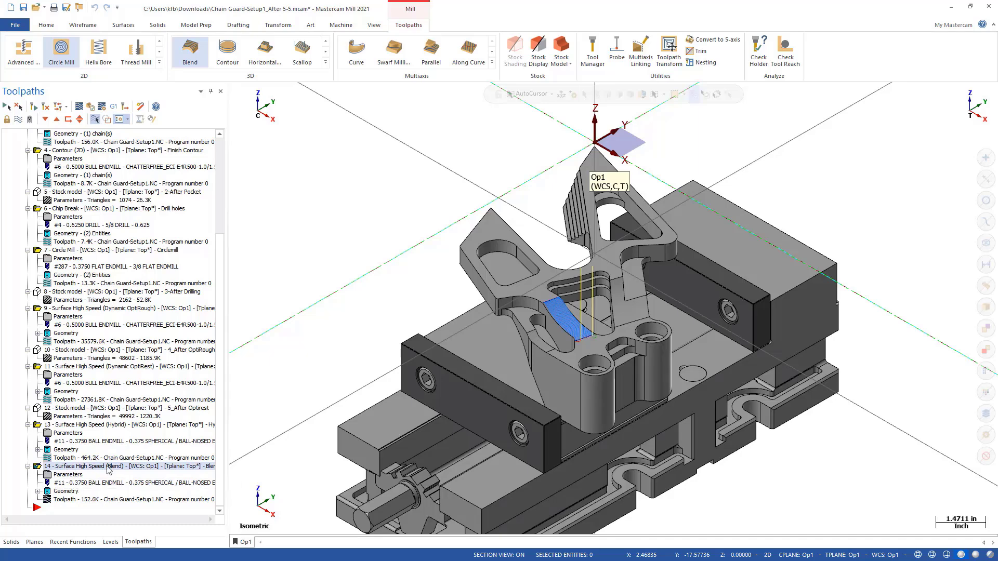
- Reopen the Blend operation's parameters, review its finishing toolpath type and accept the settings
click(62, 476)
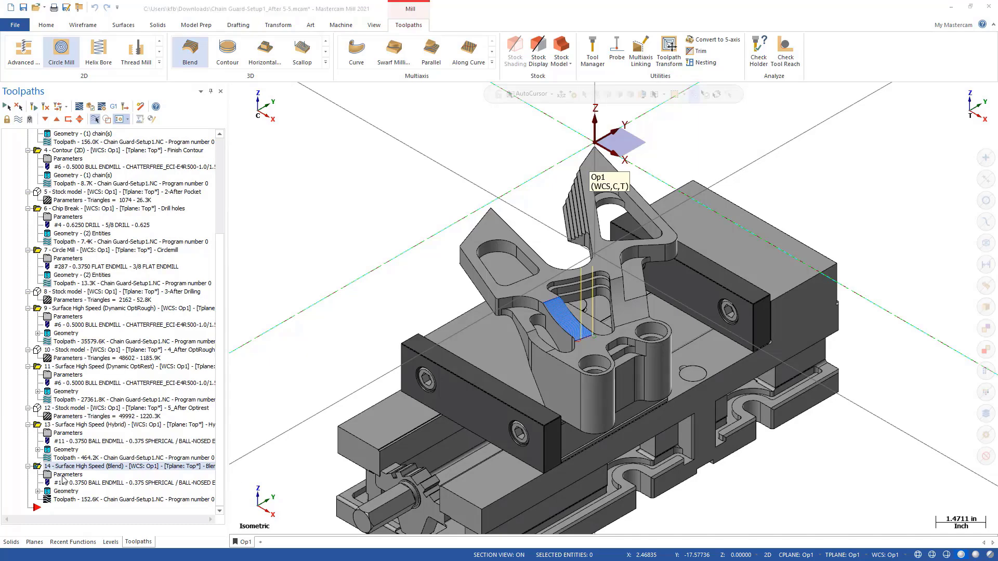
click(68, 88)
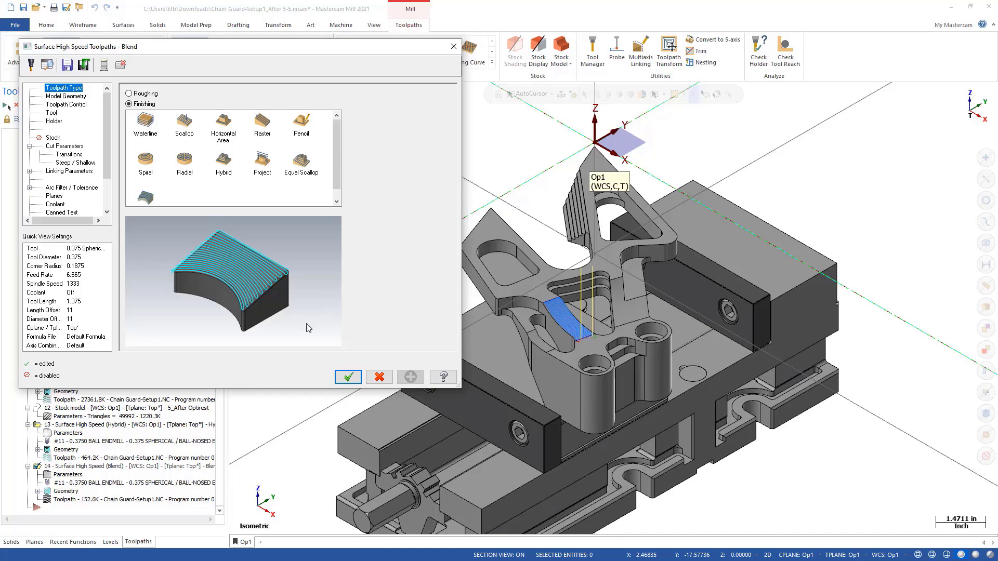
click(348, 377)
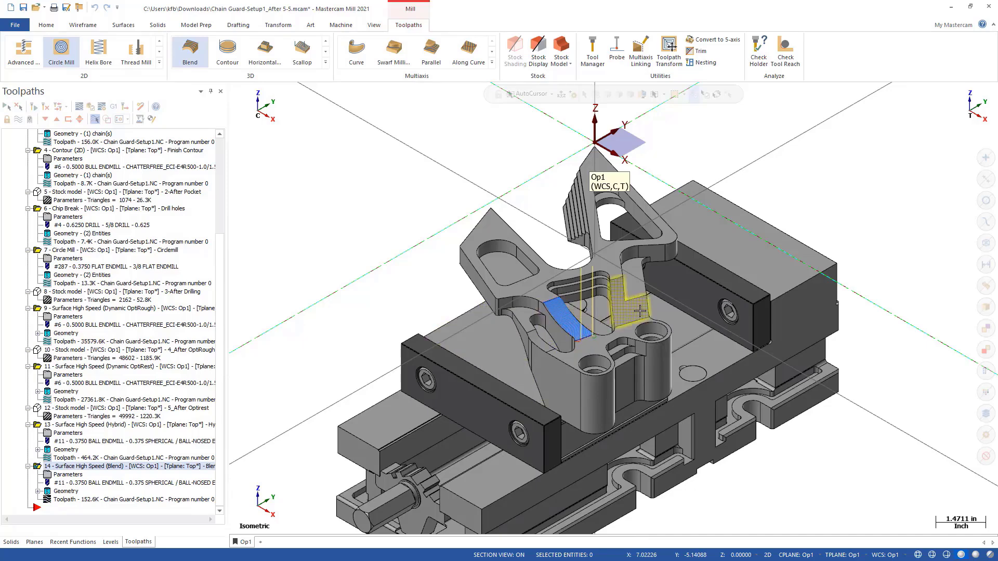
scroll(639, 311, up, 6)
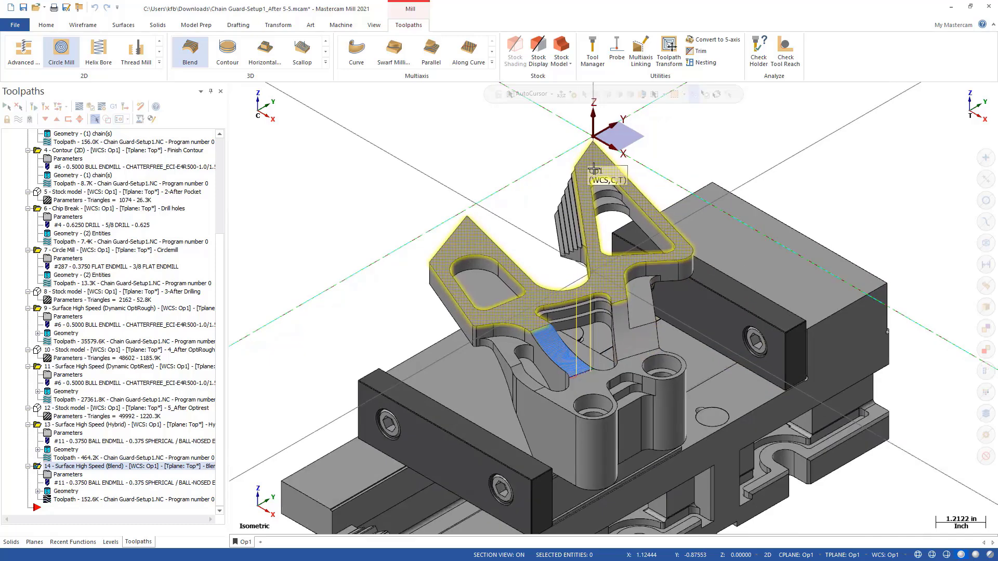